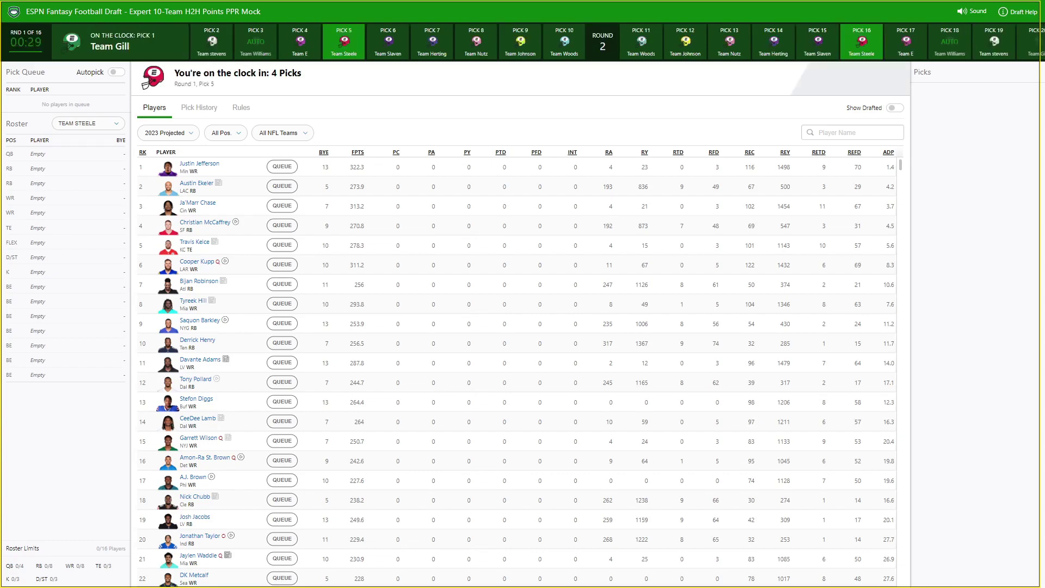
Step: Mute the draft room sound and draft Travis Kelce, Nick Chubb and Jalen Hurts in rounds 1 to 3
left_click(961, 13)
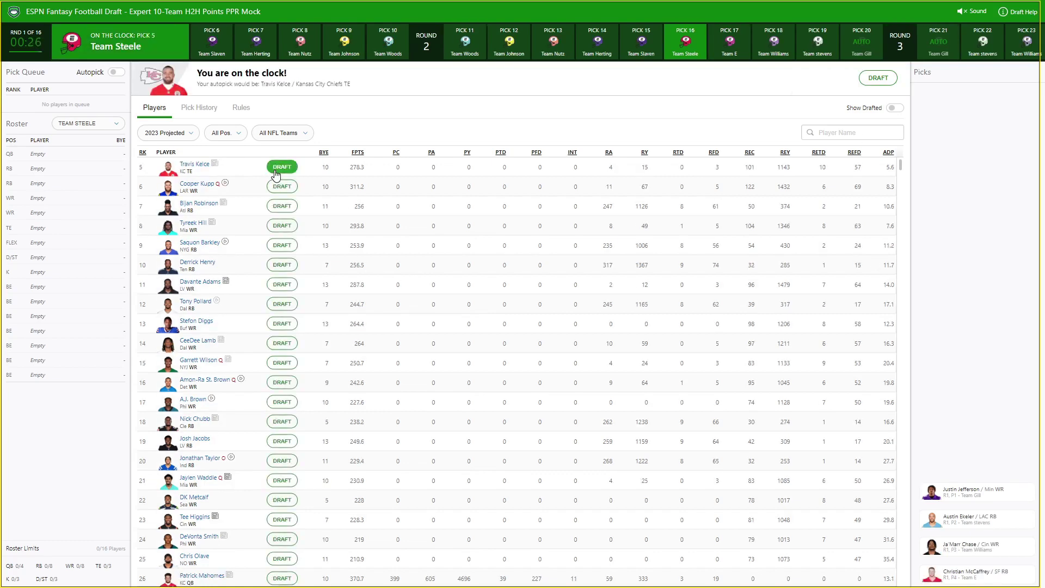
left_click(281, 167)
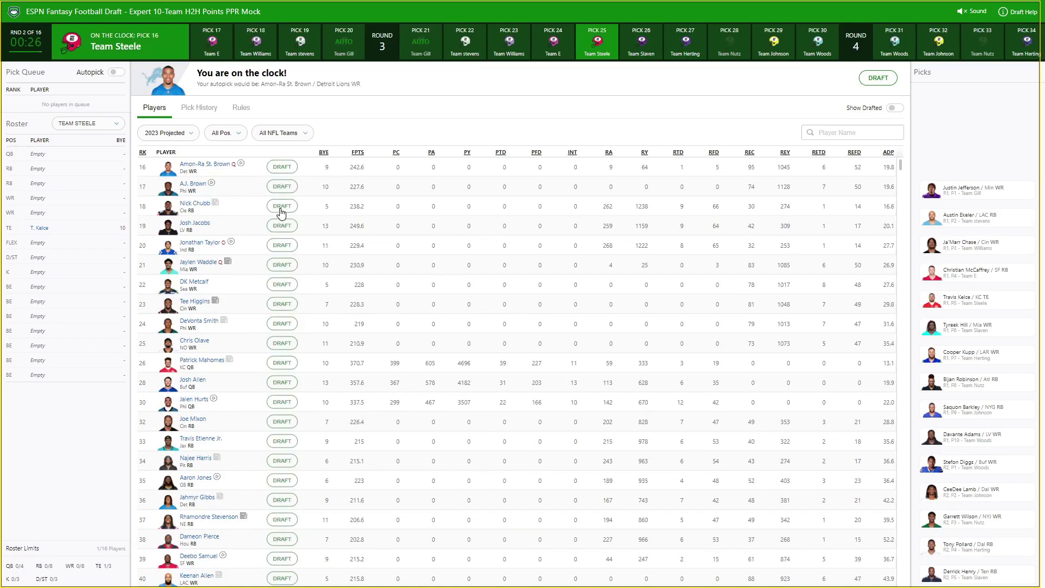
left_click(282, 207)
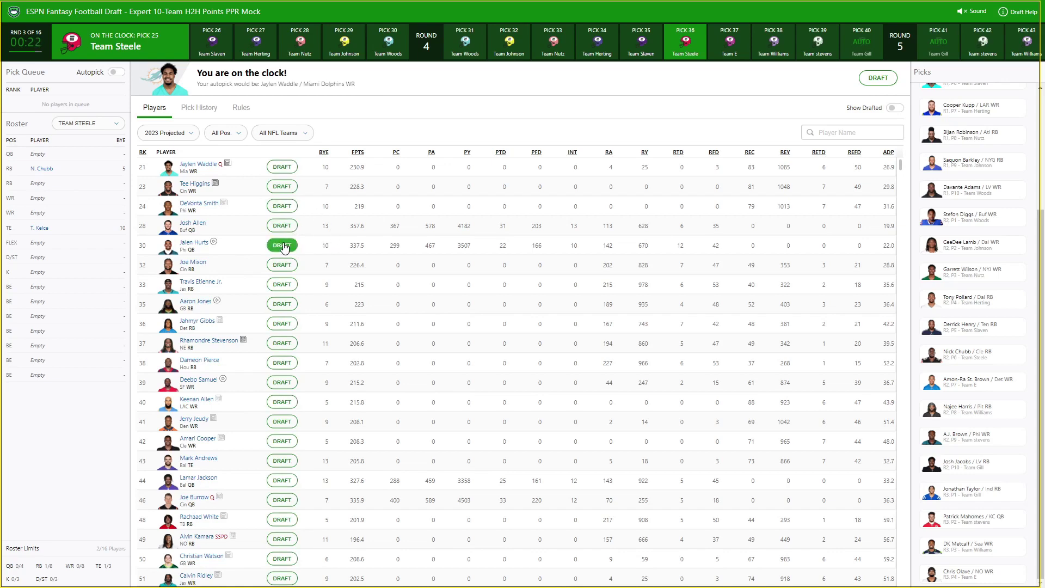
left_click(282, 245)
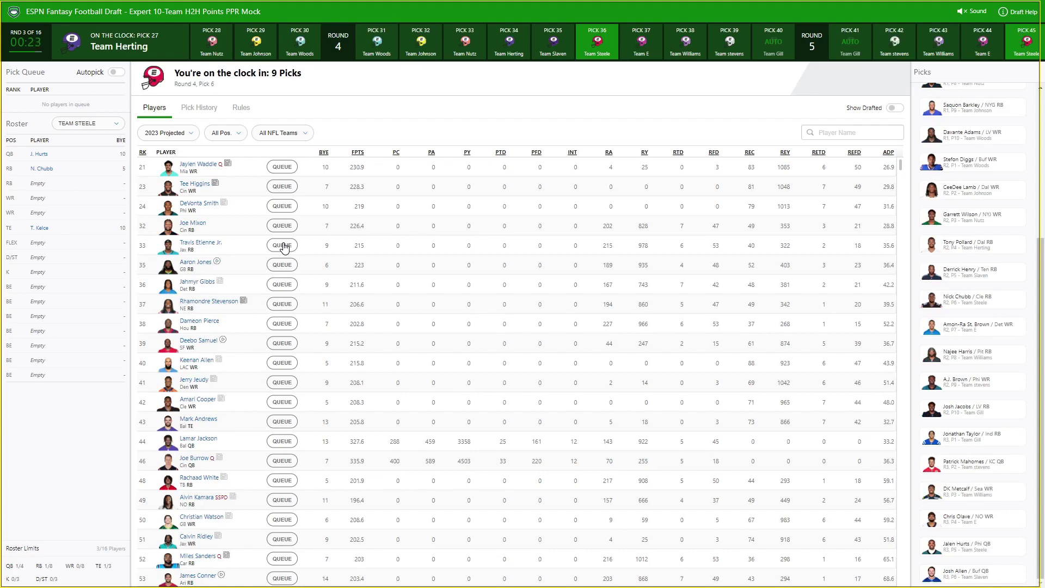
Step: From the FLEX list, queue Tee Higgins, Rhamondre Stevenson, Keenan Allen, Jerry Jeudy and Amari Cooper, and draft Stevenson in round 4
left_click(225, 134)
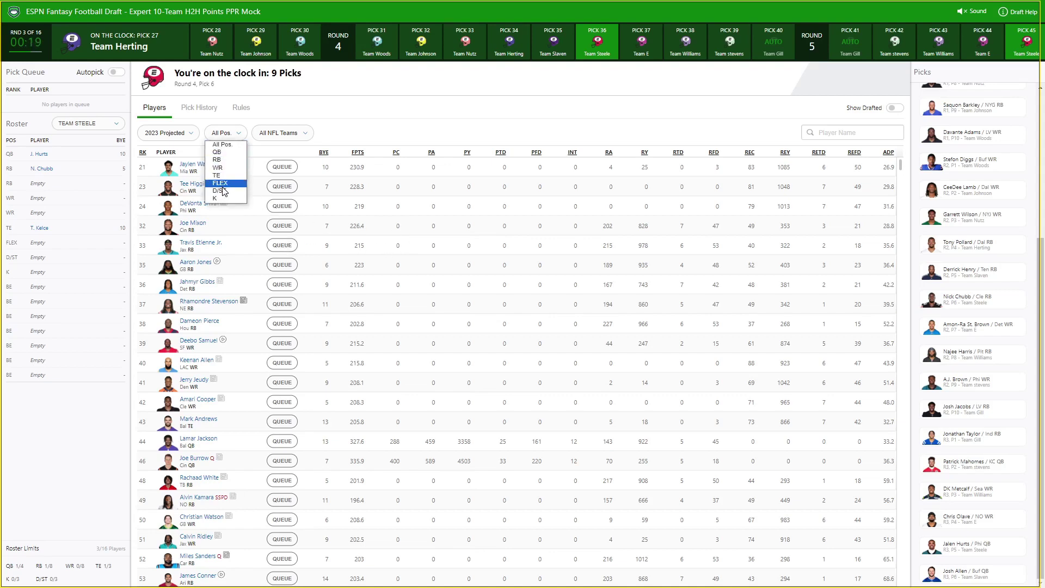
left_click(221, 184)
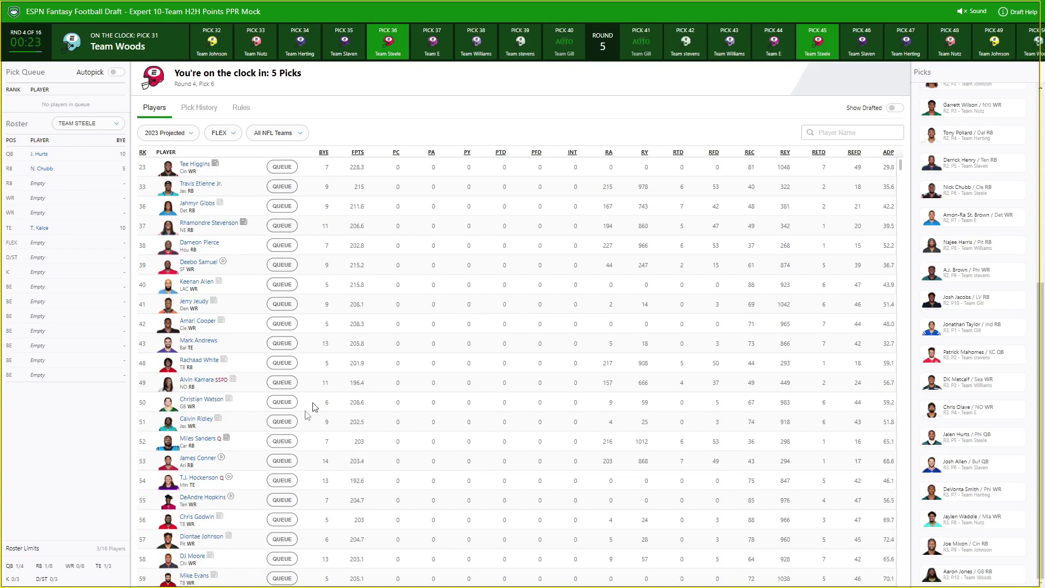
scroll(313, 419, "down", 2)
scroll(381, 362, "up", 2)
left_click(292, 169)
left_click(281, 208)
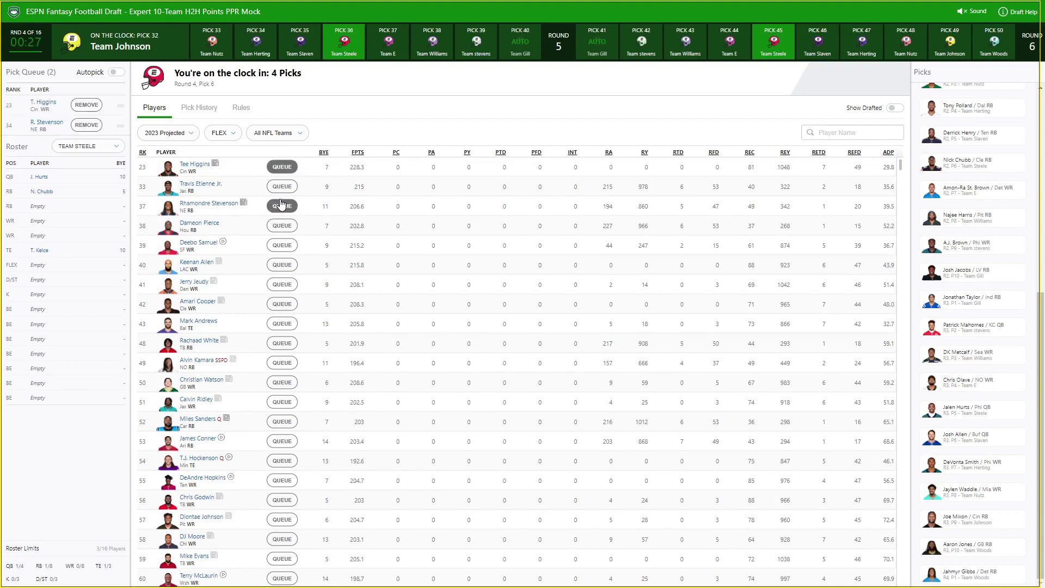
left_click(281, 264)
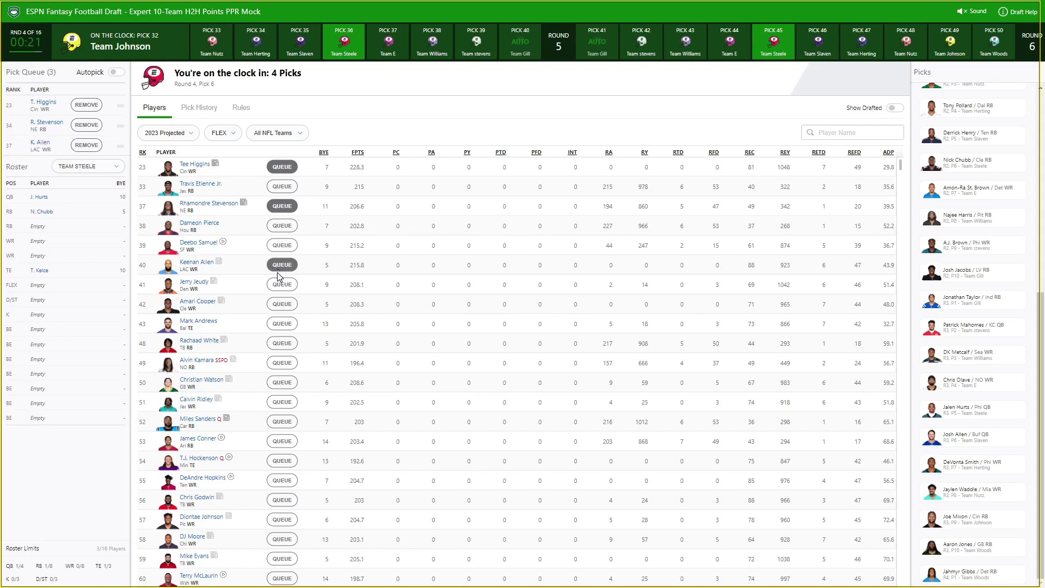
left_click(282, 284)
left_click(282, 304)
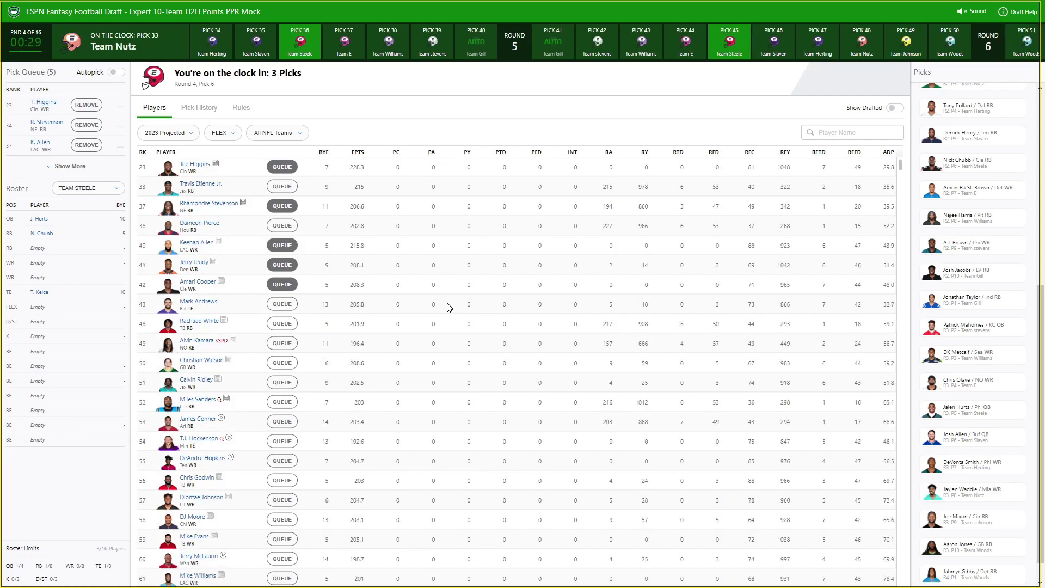
scroll(983, 452, "down", 2)
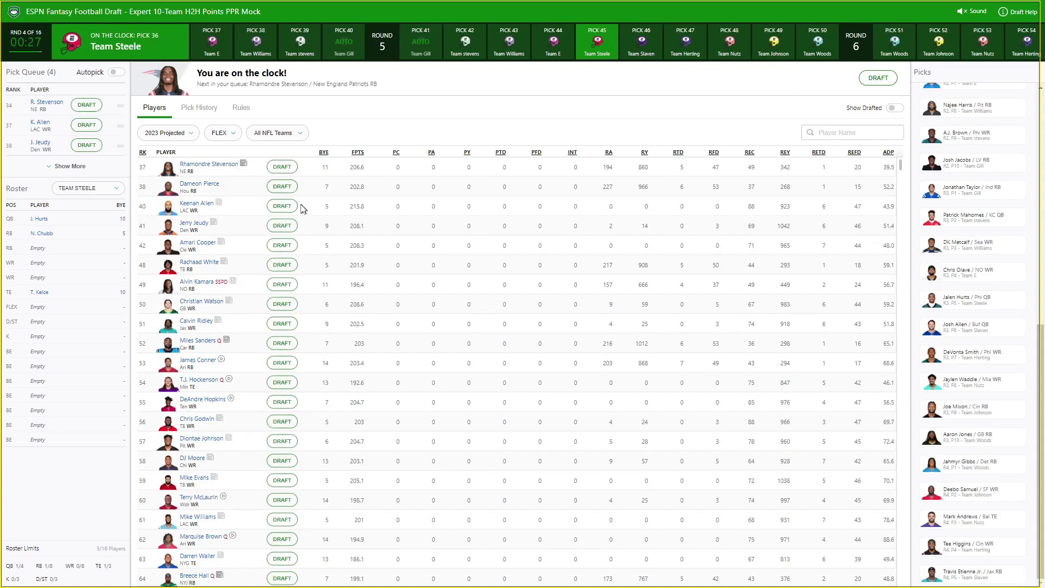
left_click(282, 167)
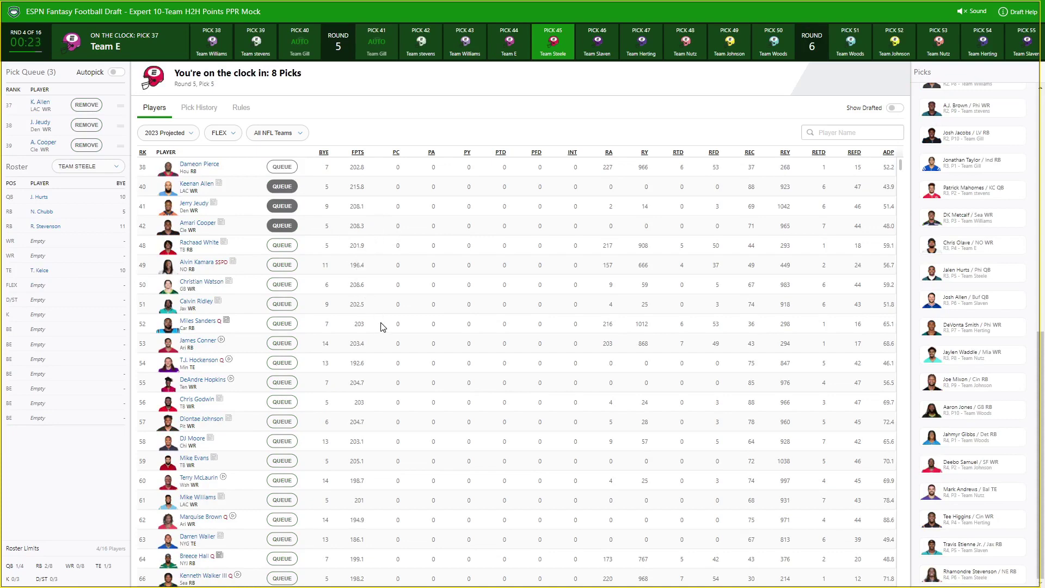
Step: Filter the players to WR and queue Calvin Ridley, Mike Williams, Marquise Brown, Tyler Lockett, Brandon Aiyuk and Christian Kirk
left_click(226, 139)
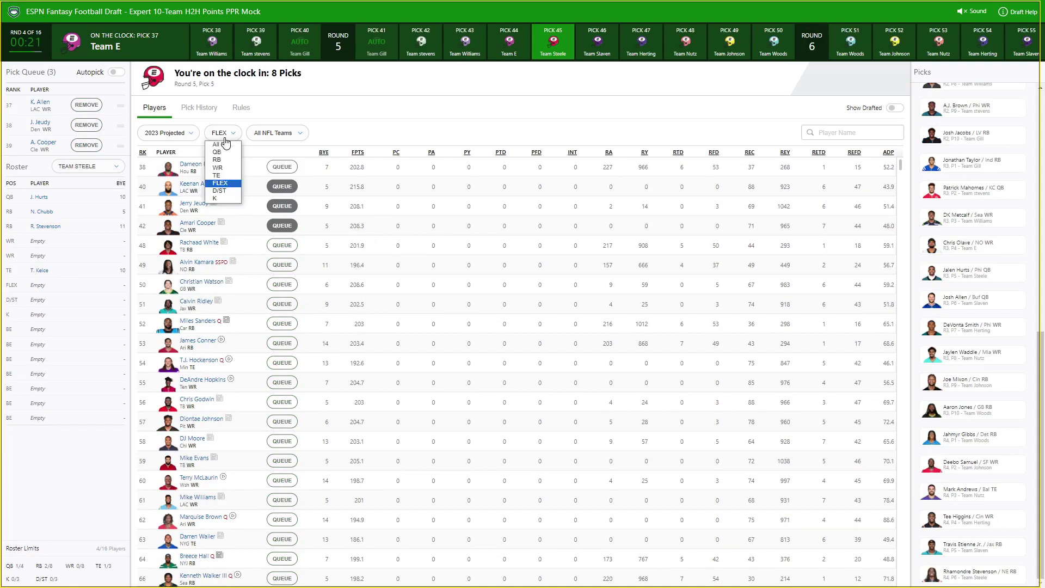
left_click(218, 168)
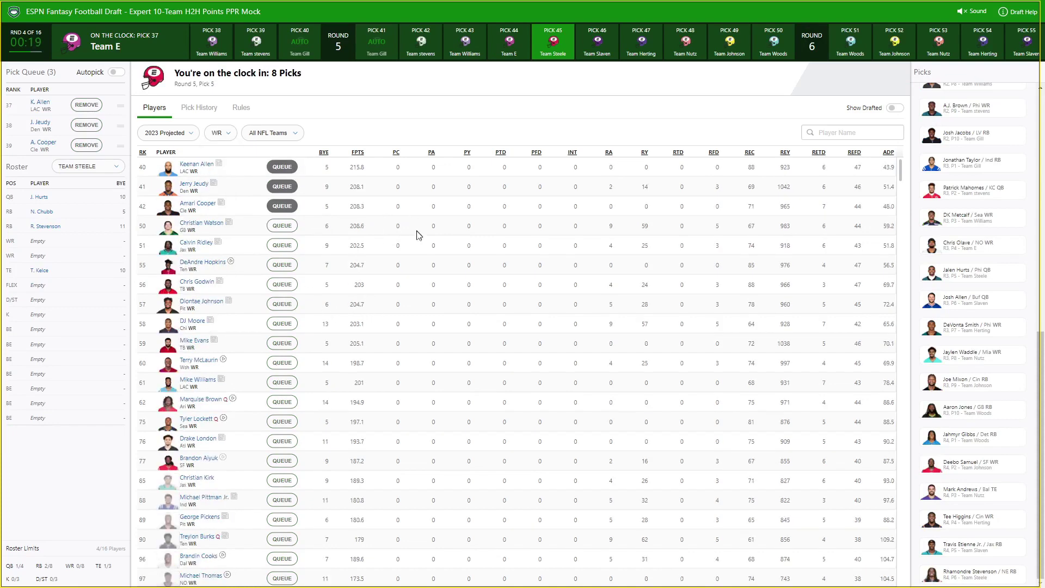
left_click(282, 245)
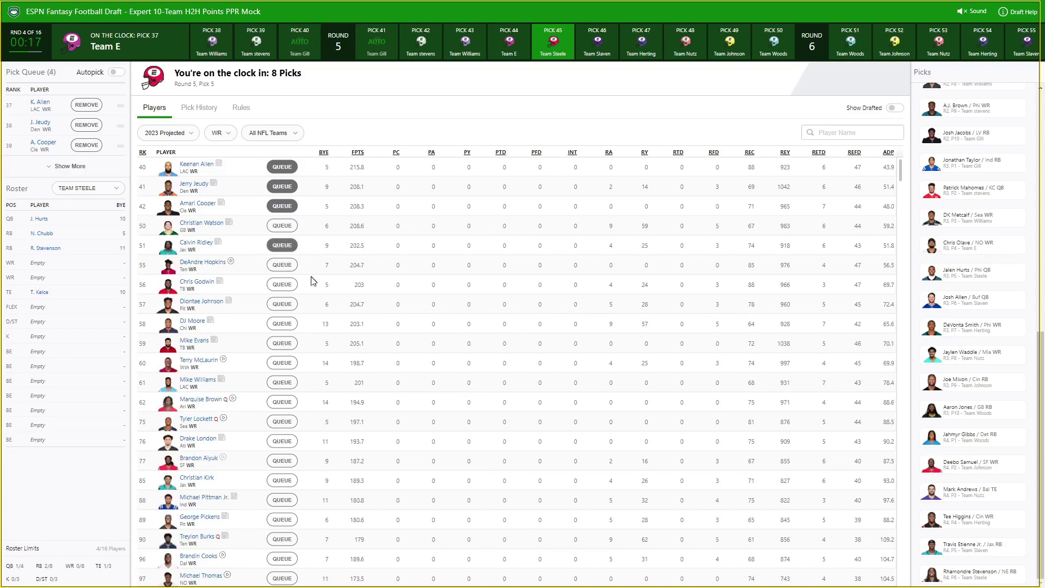
left_click(281, 382)
left_click(282, 402)
left_click(282, 422)
left_click(282, 460)
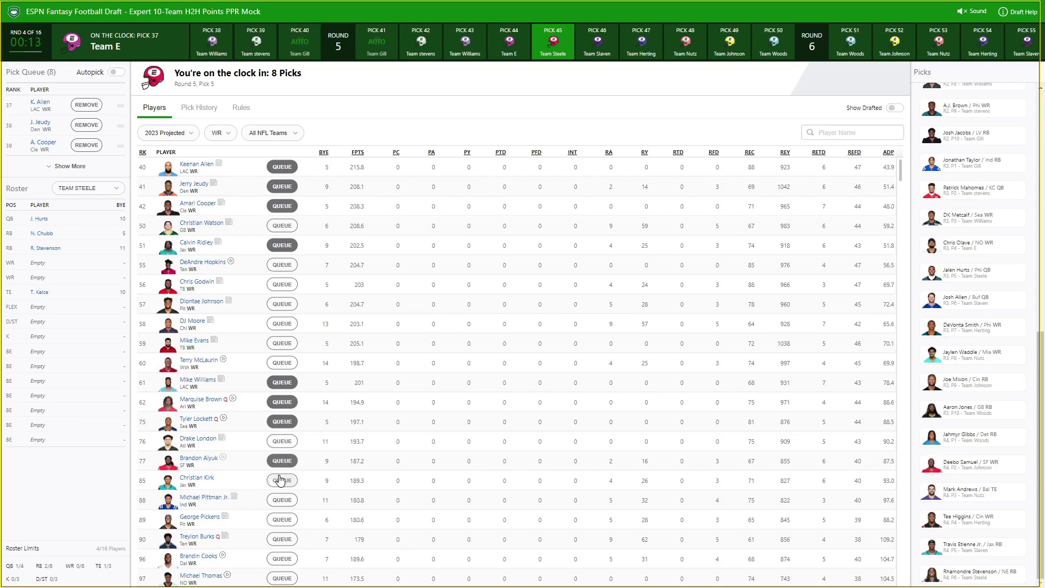
left_click(281, 480)
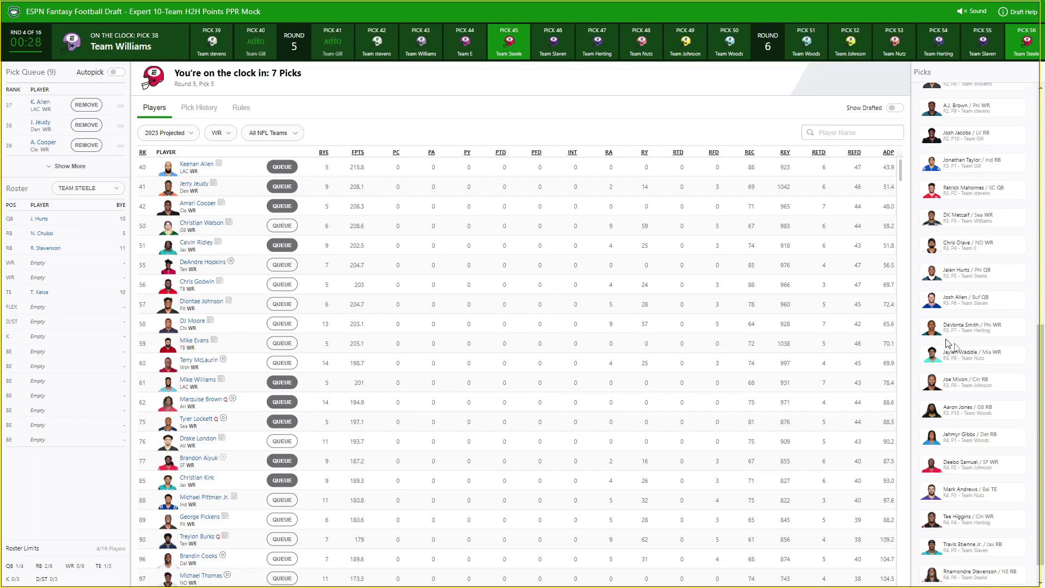
Step: Check the available players across all positions, and draft Diontae Johnson from the WR list in round 5
scroll(1013, 433, "down", 1)
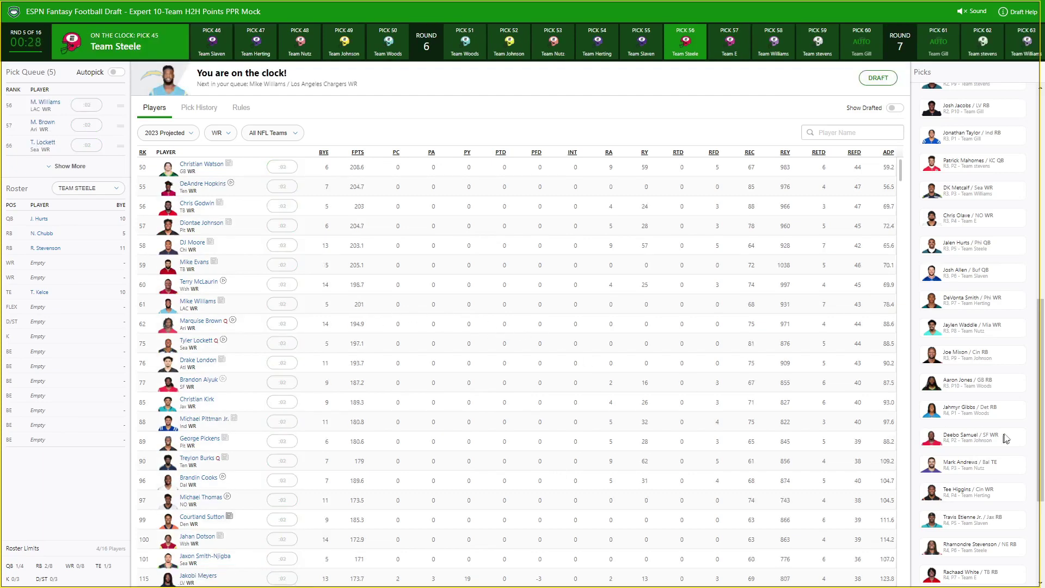
scroll(1007, 436, "down", 3)
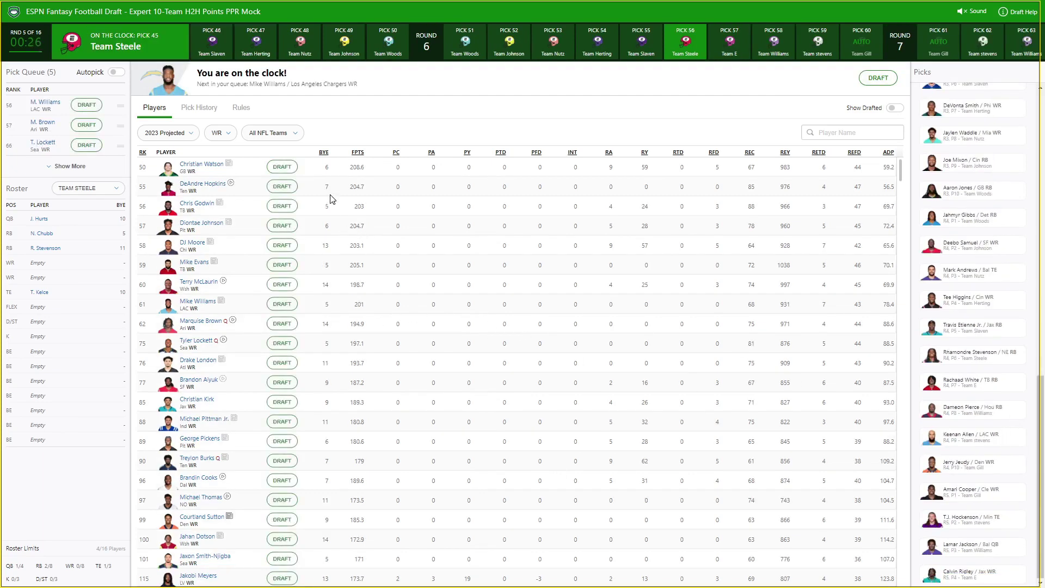
left_click(228, 135)
left_click(219, 144)
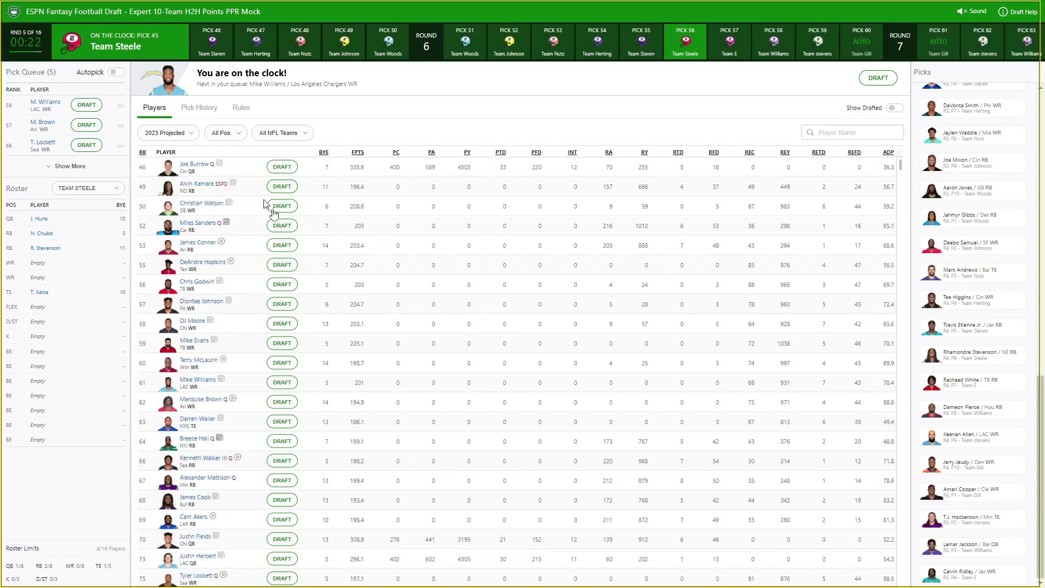
left_click(221, 133)
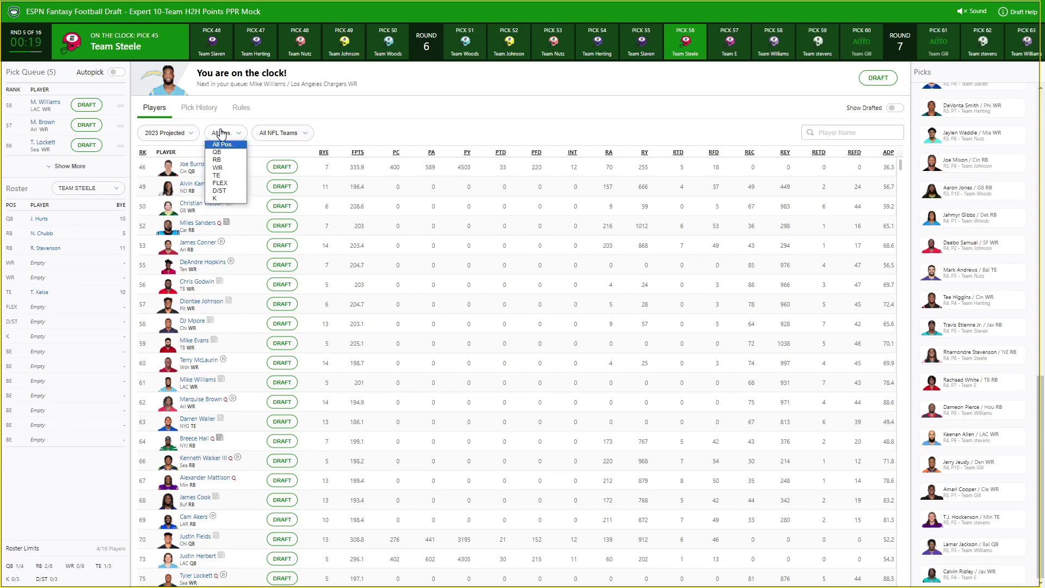
left_click(218, 170)
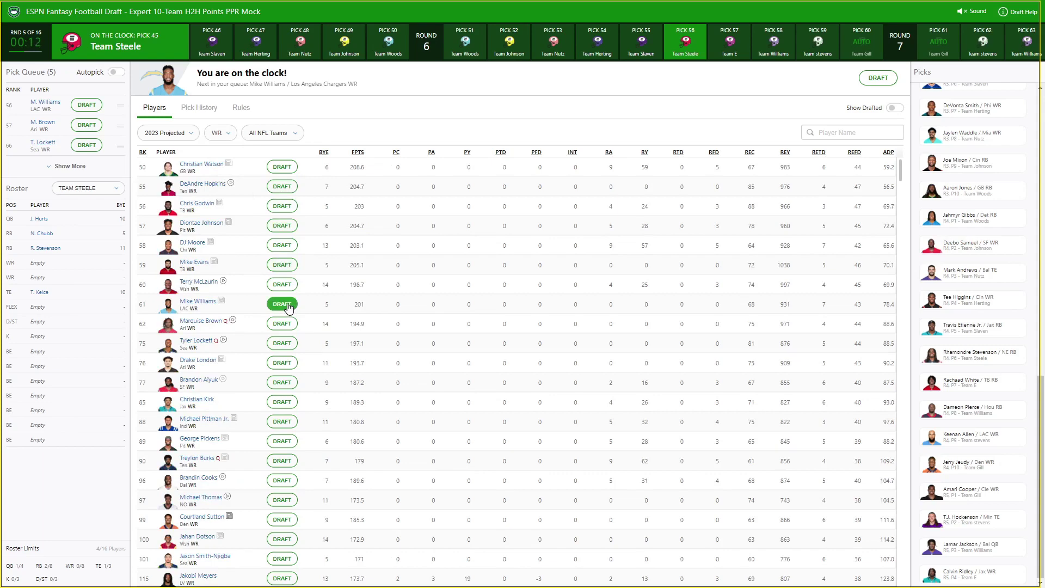
left_click(284, 227)
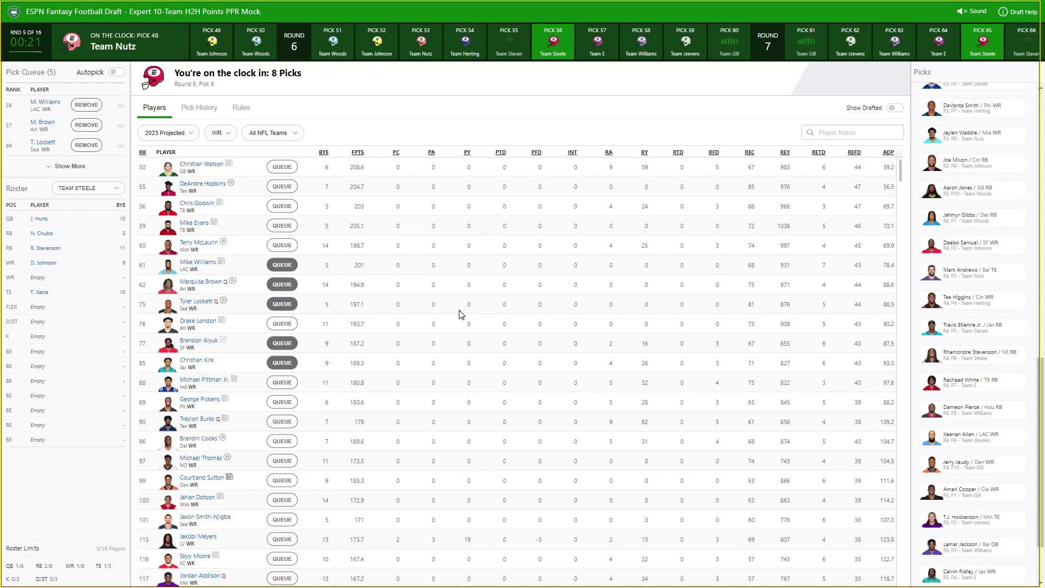
Step: Show players of all positions and add Mike Evans and Terry McLaurin to the pick queue
left_click(220, 133)
left_click(225, 144)
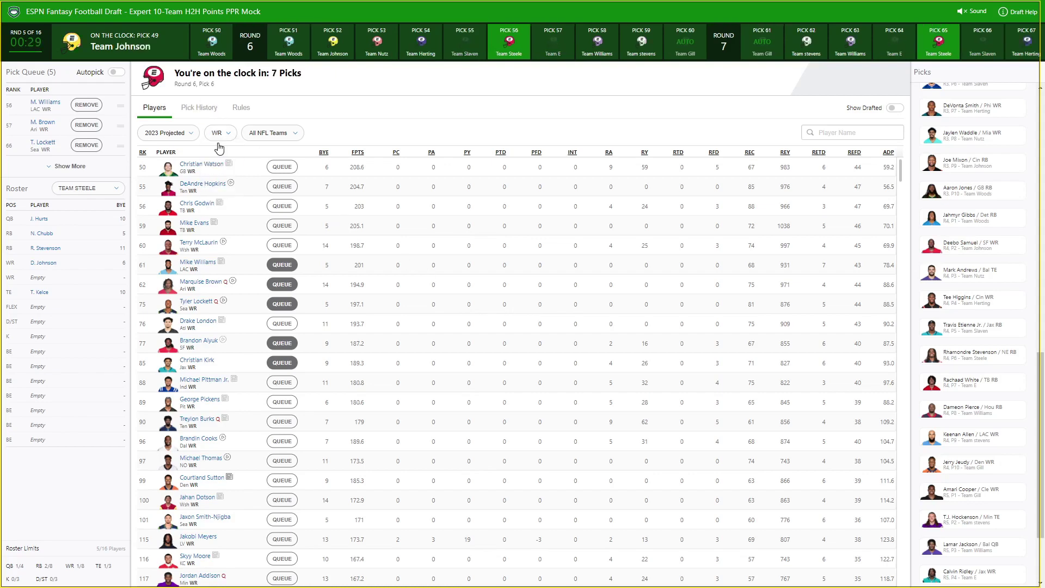
scroll(919, 397, "down", 2)
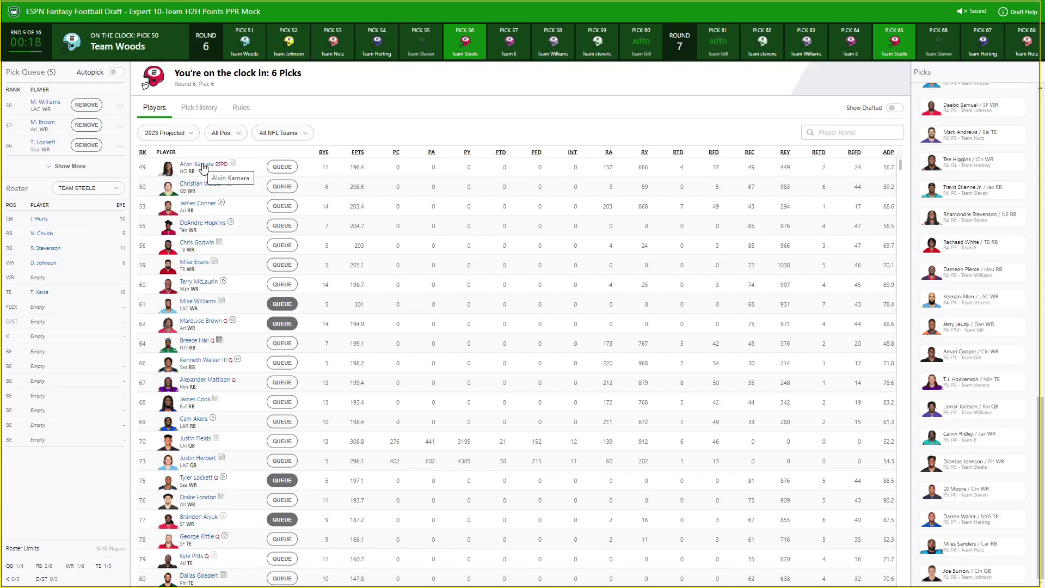
left_click(280, 267)
left_click(281, 284)
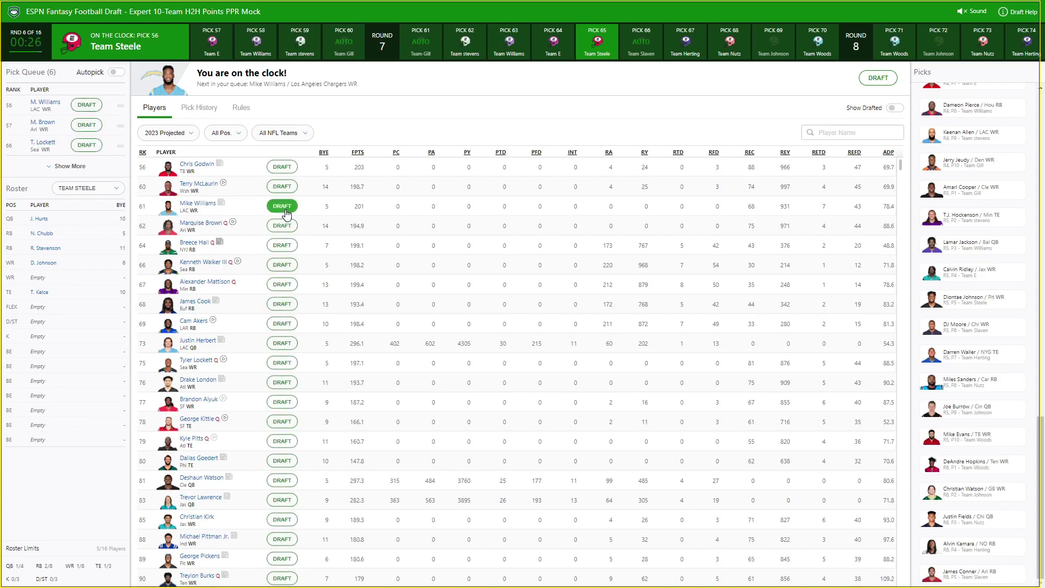
Step: Draft Mike Williams in round 6 and review the lower-ranked players still available
left_click(282, 206)
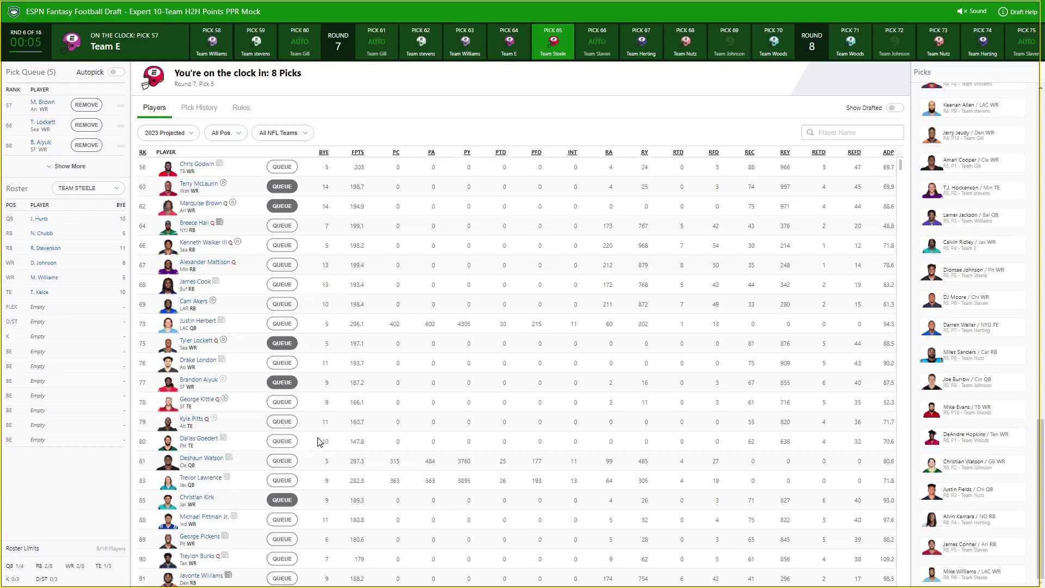
scroll(303, 441, "down", 2)
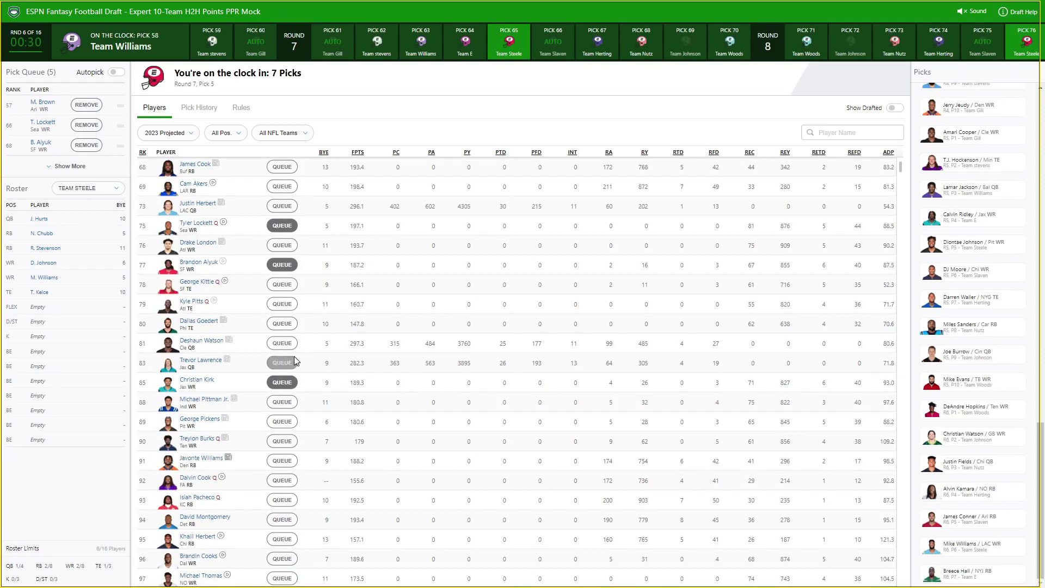
scroll(384, 444, "down", 1)
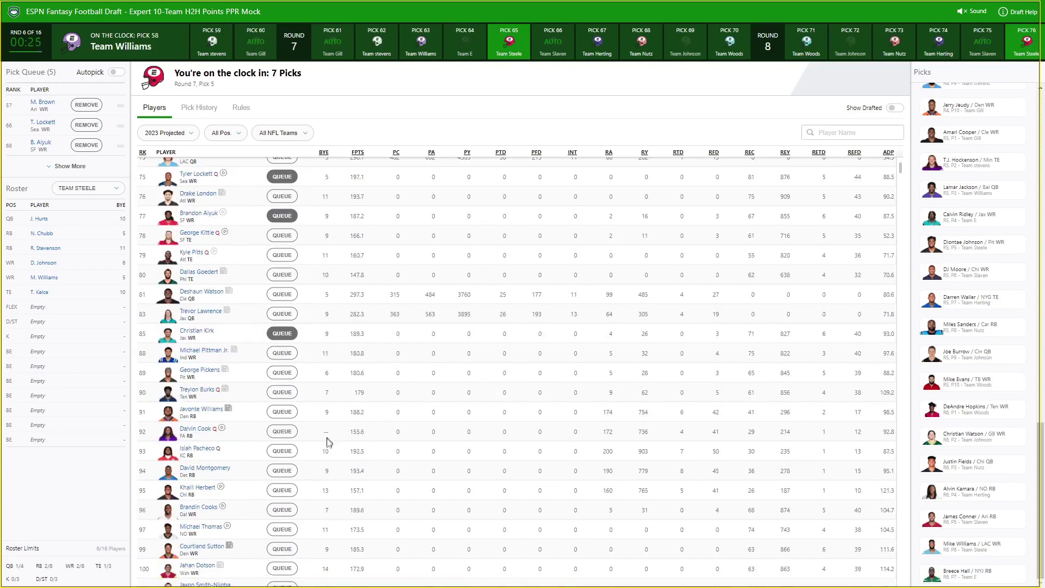
scroll(334, 456, "down", 1)
scroll(359, 452, "up", 4)
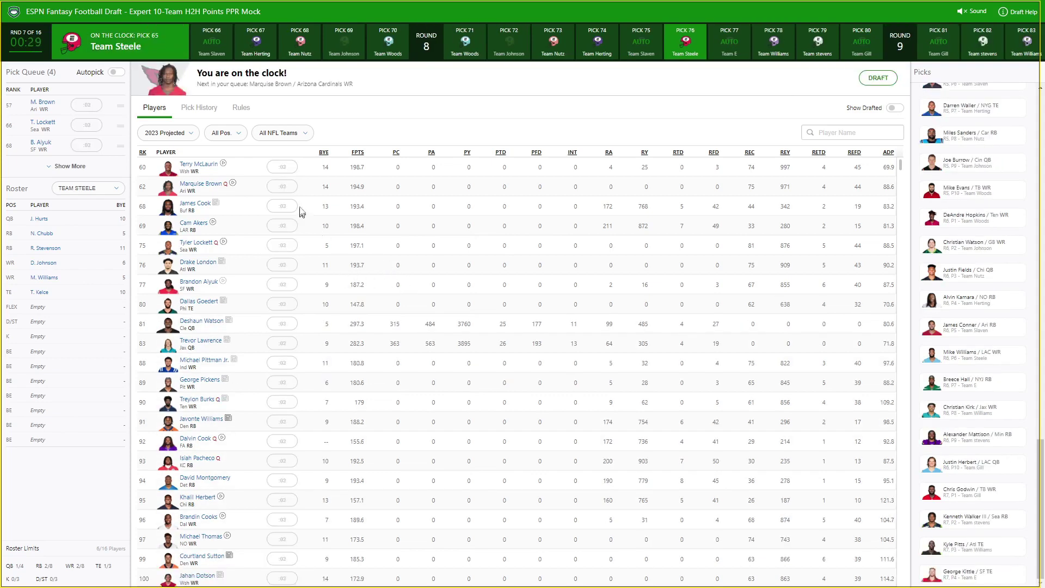
Step: Draft Marquise Brown in round 7, and queue David Montgomery and draft him in round 8
left_click(878, 78)
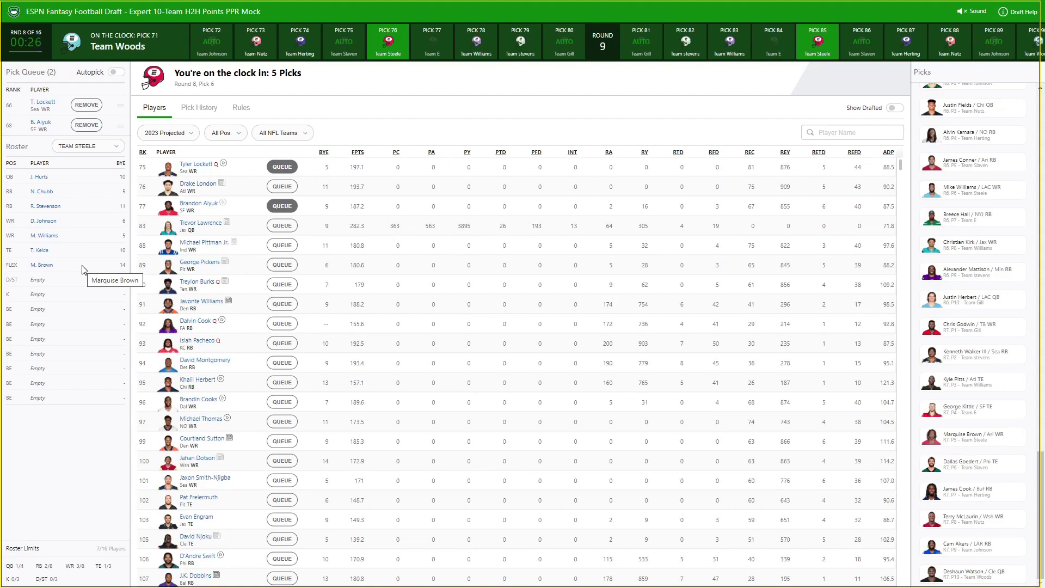
left_click(281, 351)
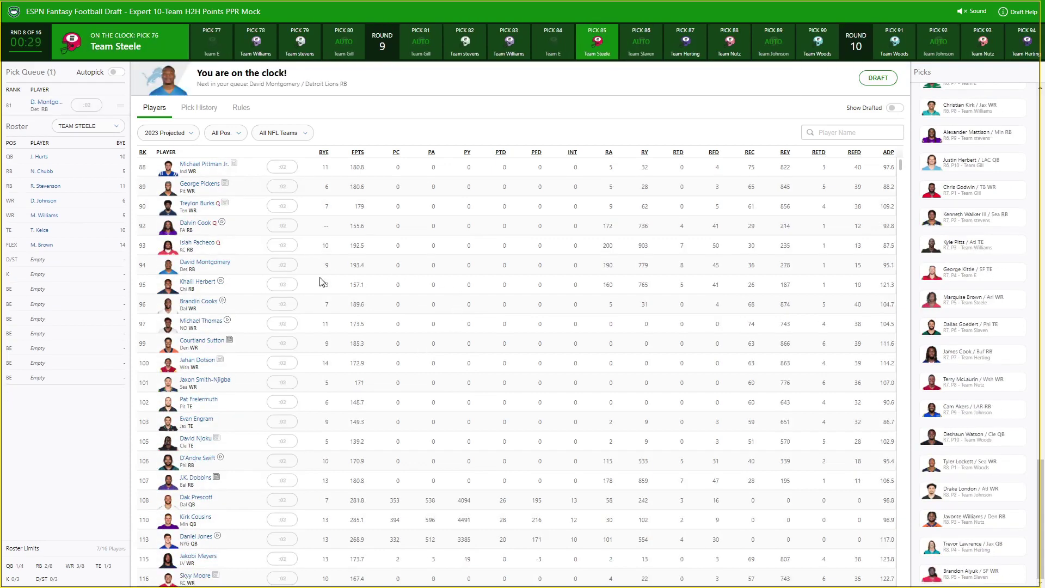
left_click(872, 80)
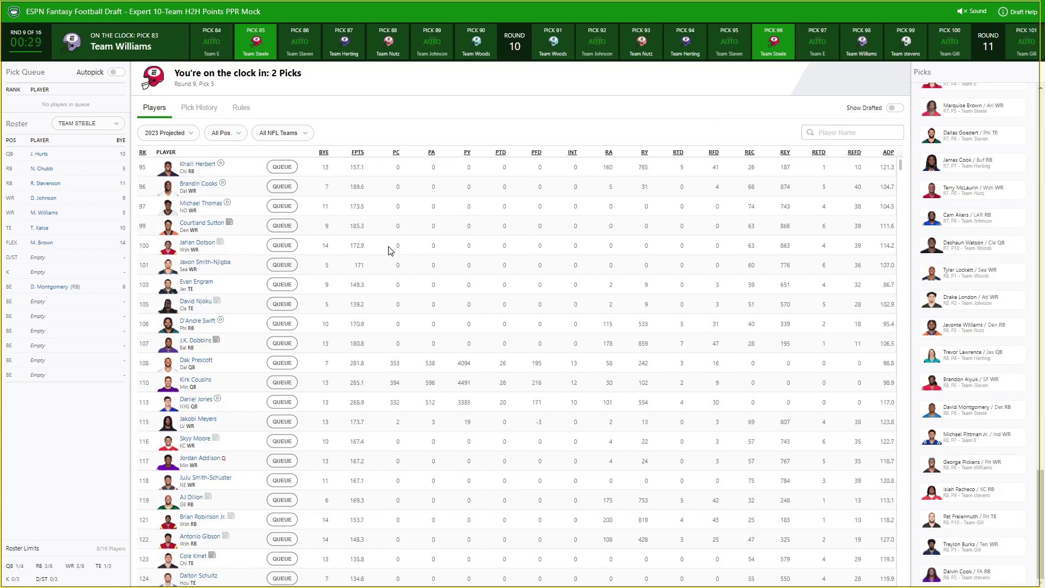
Step: Compare the available wide receivers and running backs, and draft J.K. Dobbins from the RB list in round 9
left_click(228, 137)
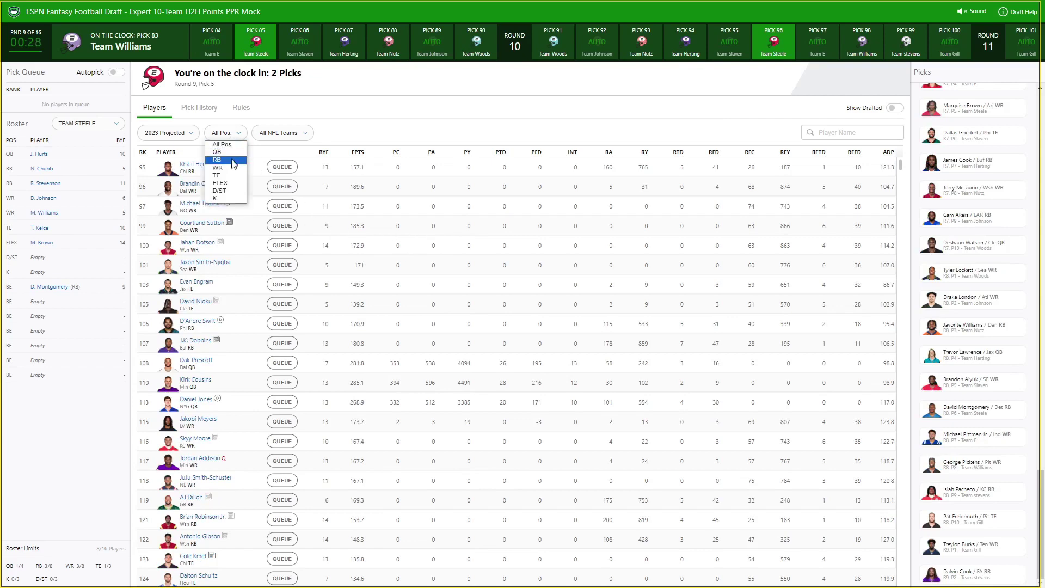
left_click(222, 169)
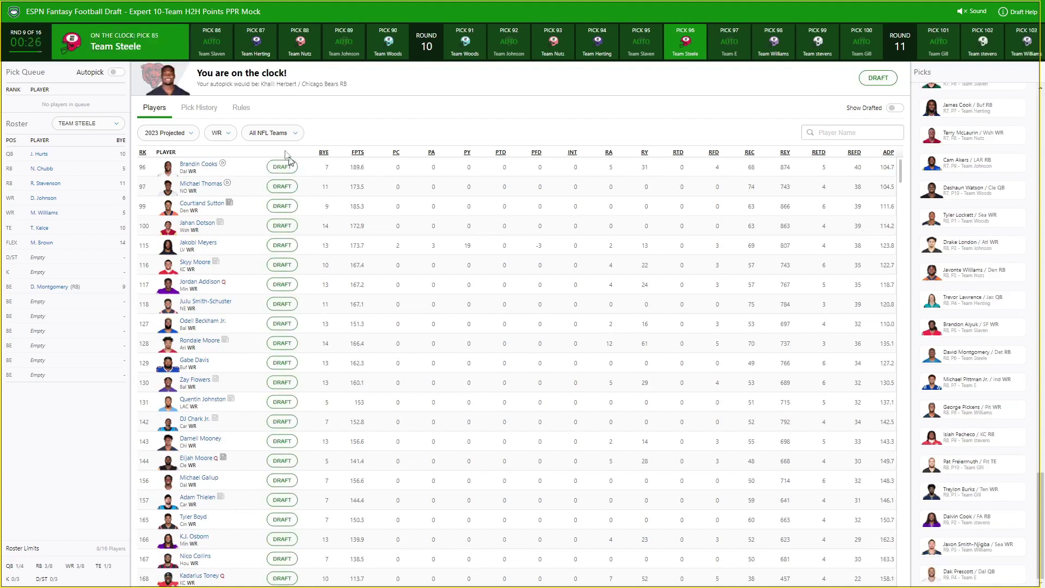
left_click(220, 133)
left_click(220, 158)
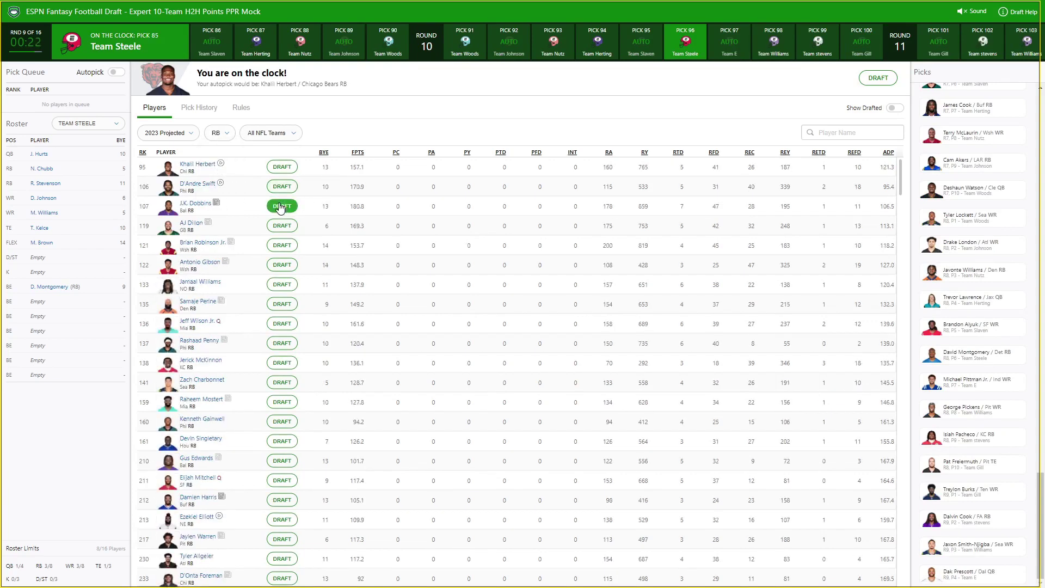
left_click(281, 206)
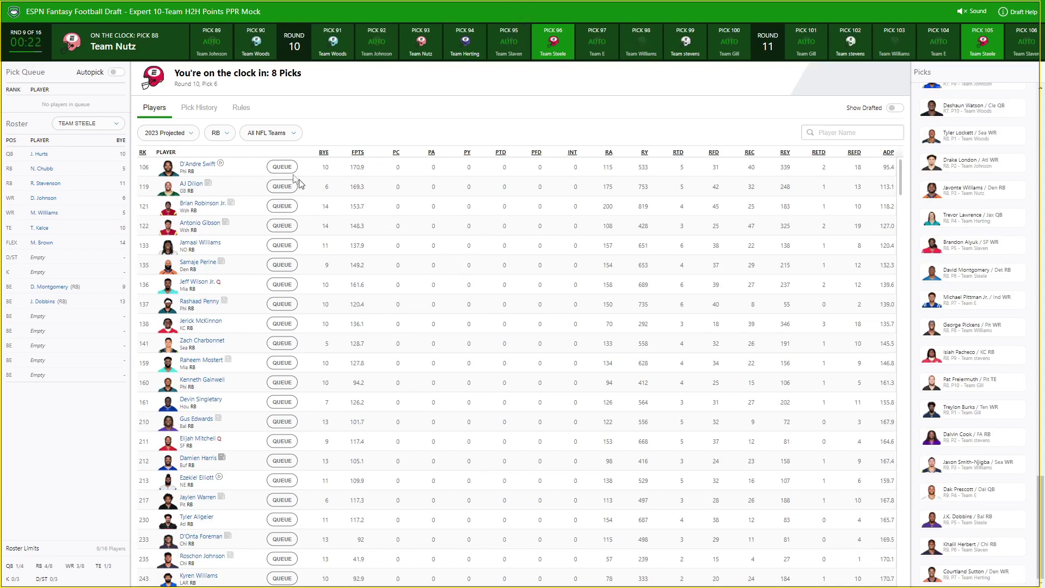
Step: Show players of all positions and add Brian Robinson Jr., Antonio Gibson and Jordan Addison to the pick queue
left_click(223, 134)
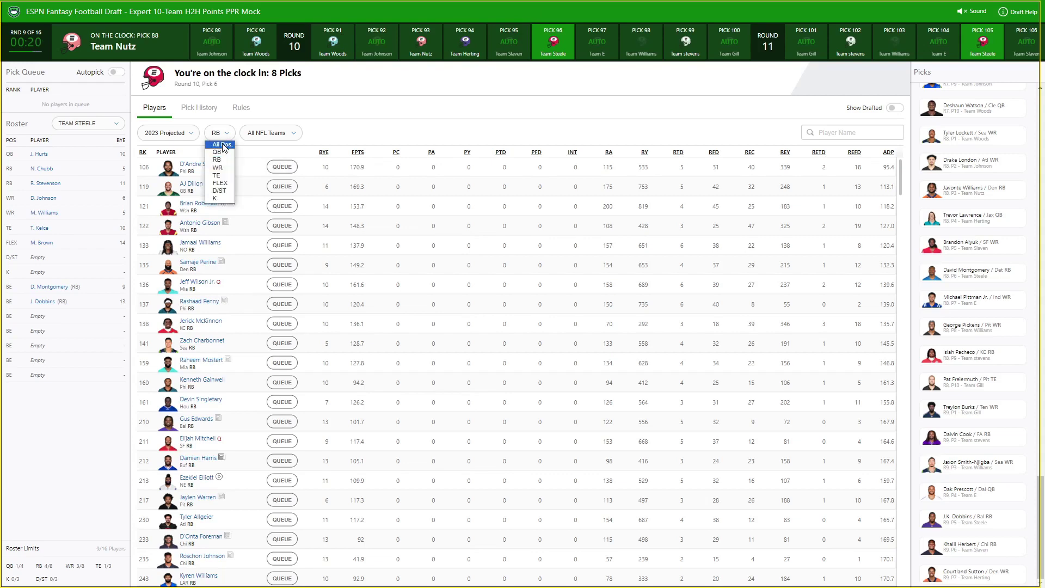
left_click(222, 144)
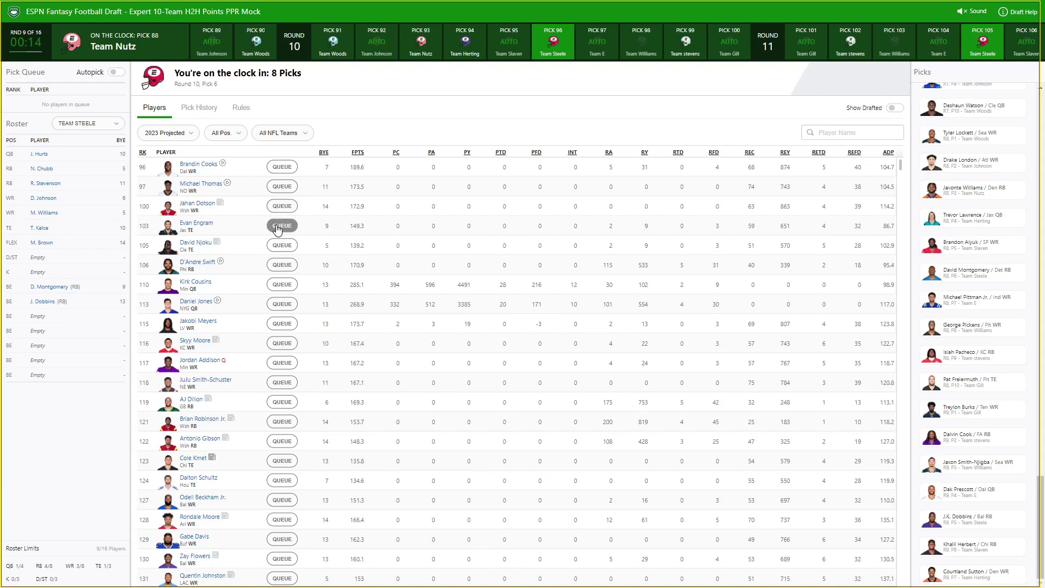
left_click(288, 423)
left_click(289, 440)
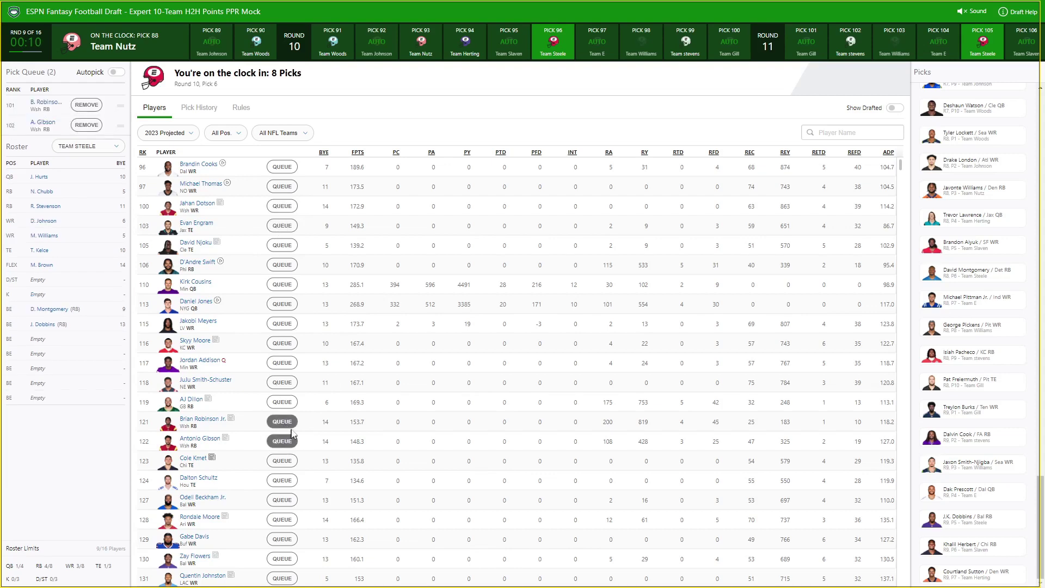
left_click(293, 364)
Step: Add Zay Flowers, Gabe Davis, Quentin Johnston and Samaje Perine to the pick queue
scroll(301, 445, "down", 1)
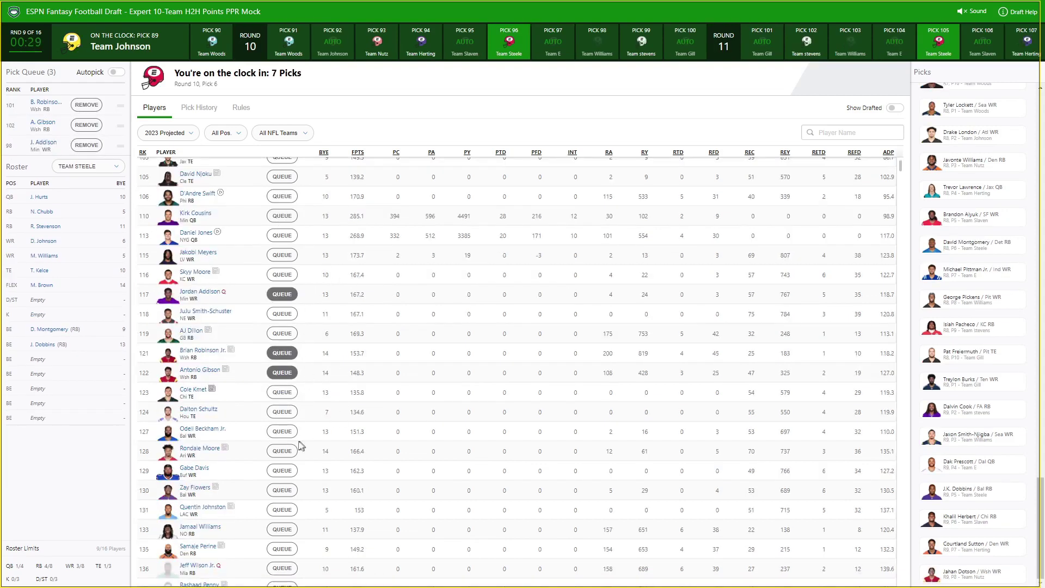
left_click(283, 470)
left_click(283, 451)
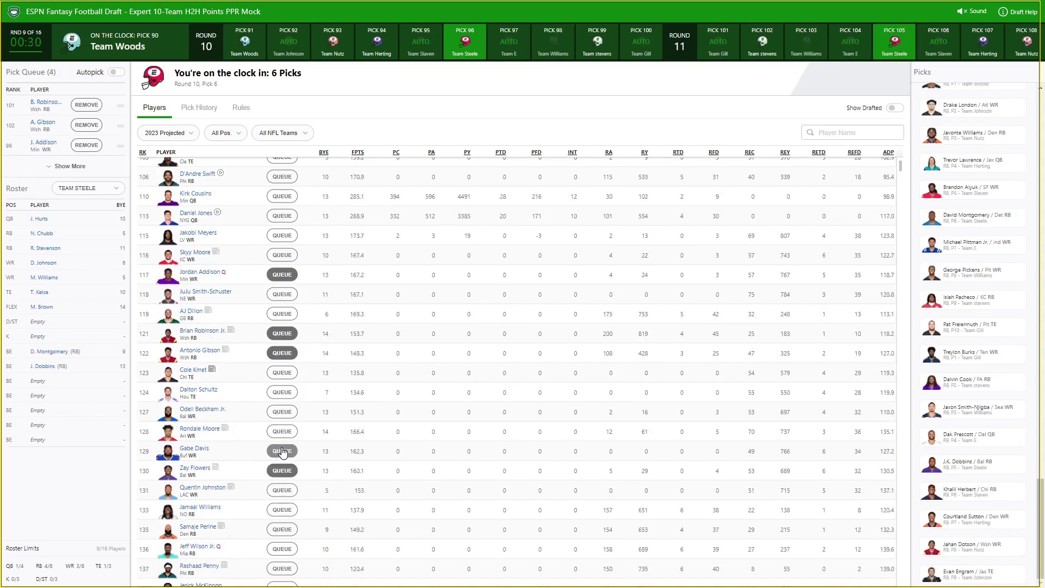
left_click(282, 487)
scroll(278, 486, "down", 1)
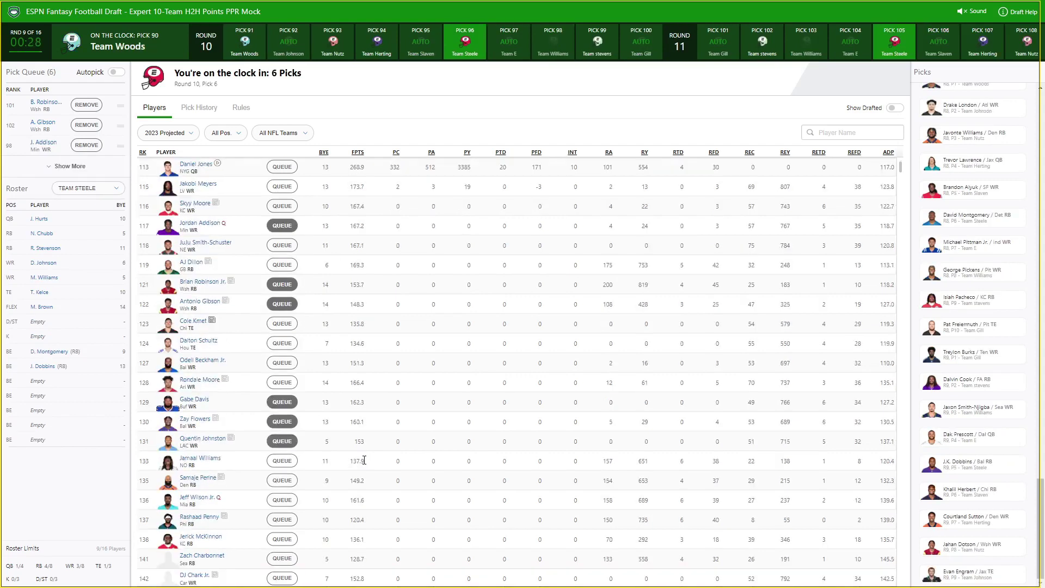
left_click(271, 481)
Step: Review the lower-ranked players, filter the list to FLEX, and add Tyler Allgeier and Jameson Williams to the pick queue
scroll(355, 475, "down", 2)
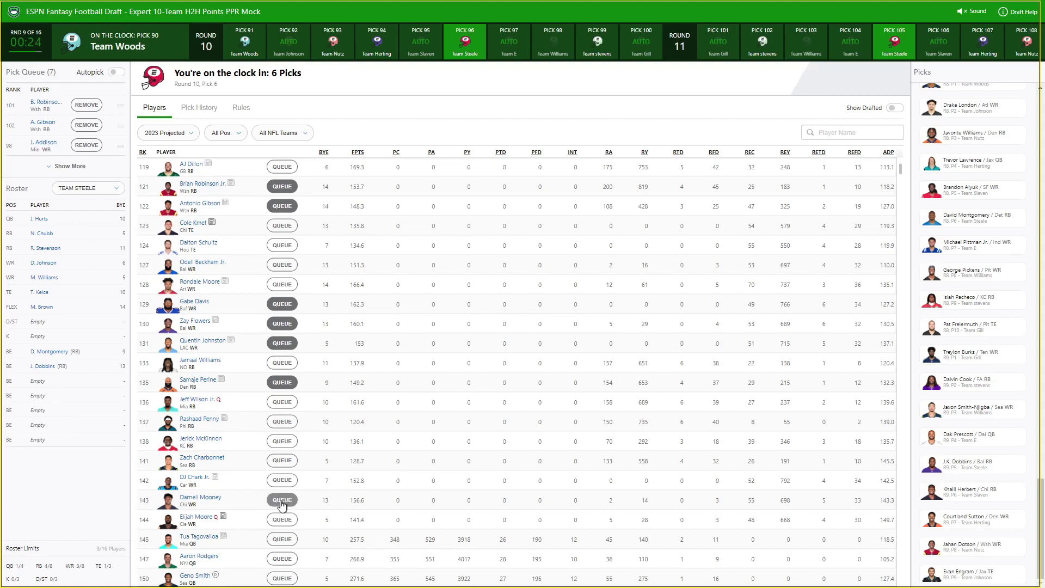
scroll(279, 511, "down", 3)
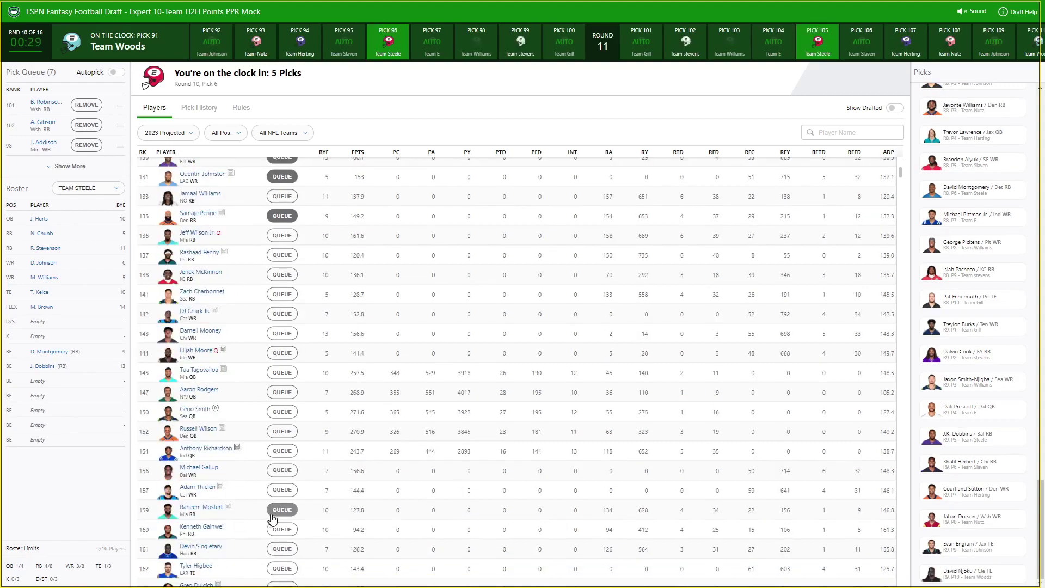
scroll(273, 519, "down", 5)
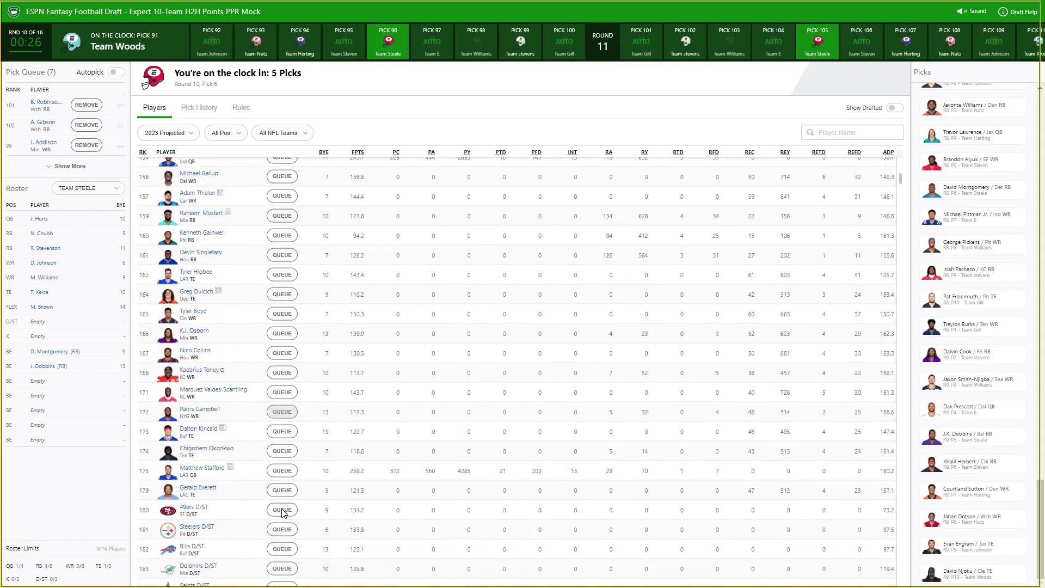
scroll(283, 513, "down", 9)
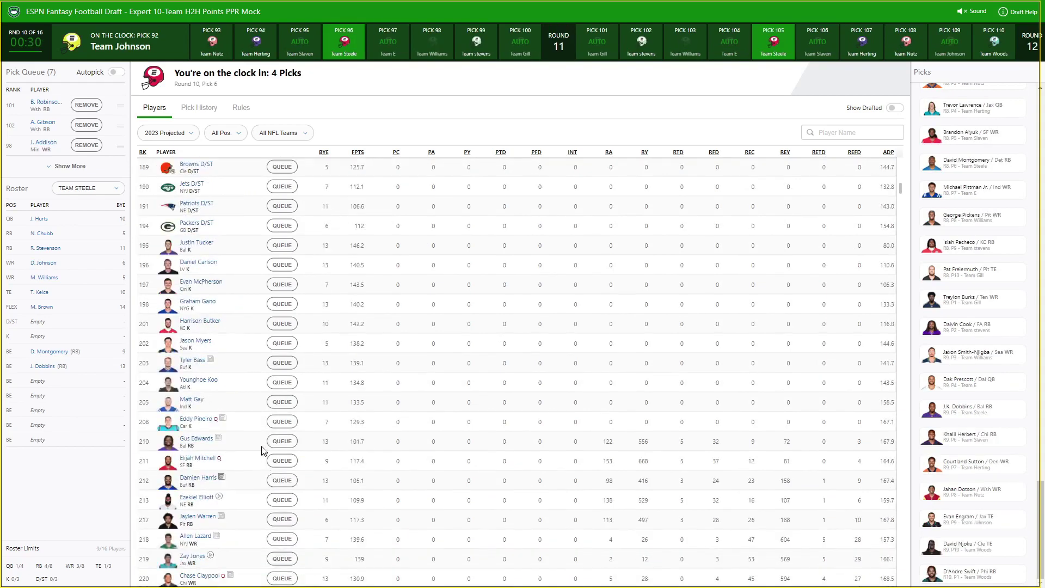
scroll(252, 426, "up", 9)
left_click(225, 133)
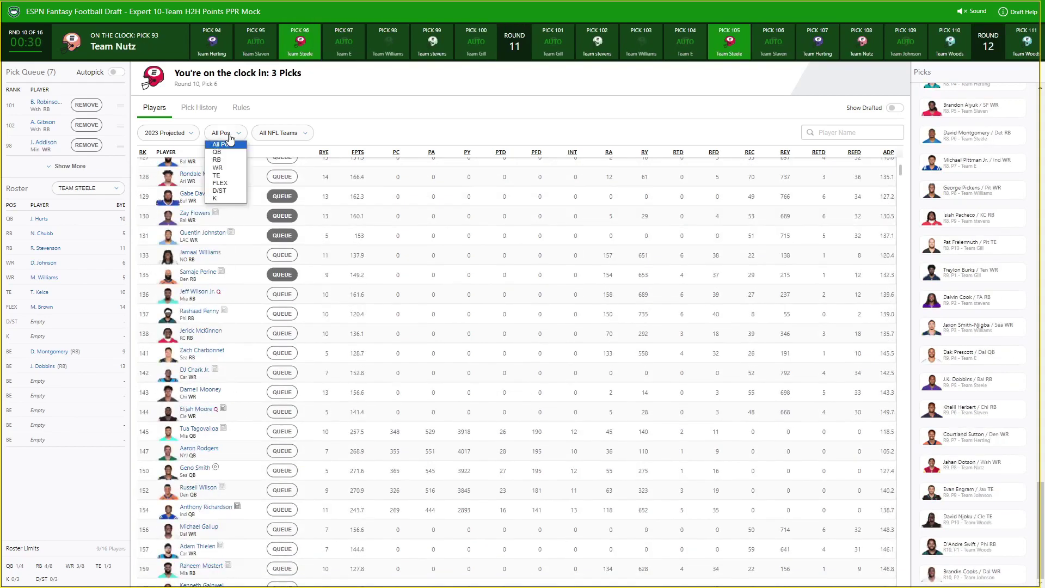
left_click(220, 183)
scroll(277, 457, "down", 3)
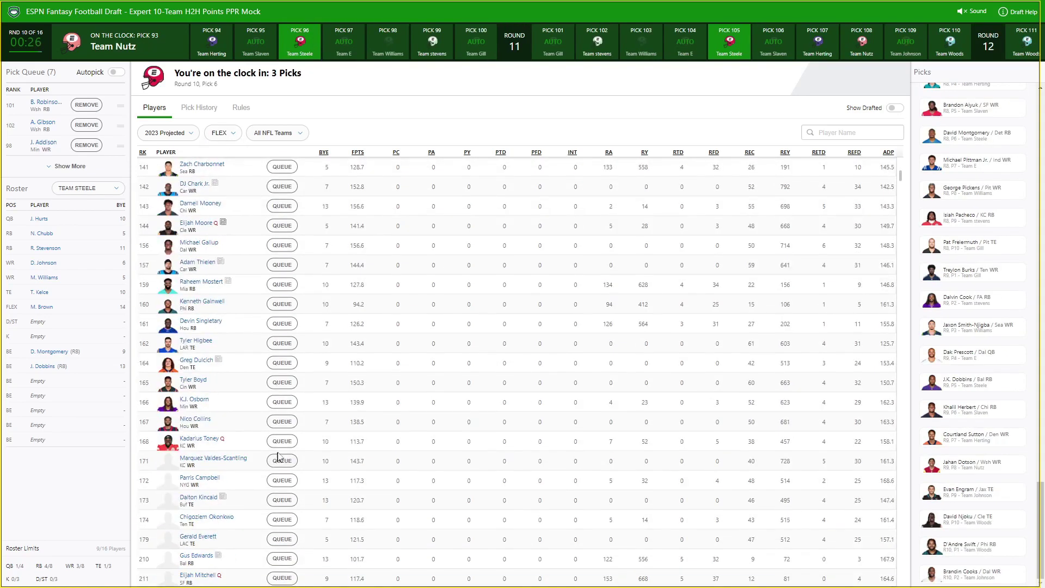
scroll(288, 337, "down", 3)
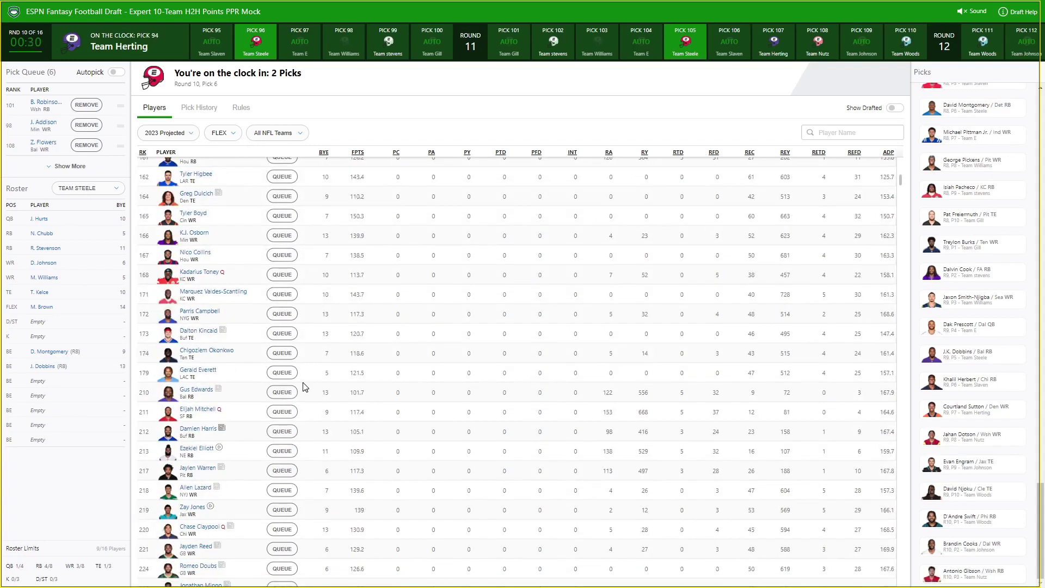
scroll(302, 381, "down", 1)
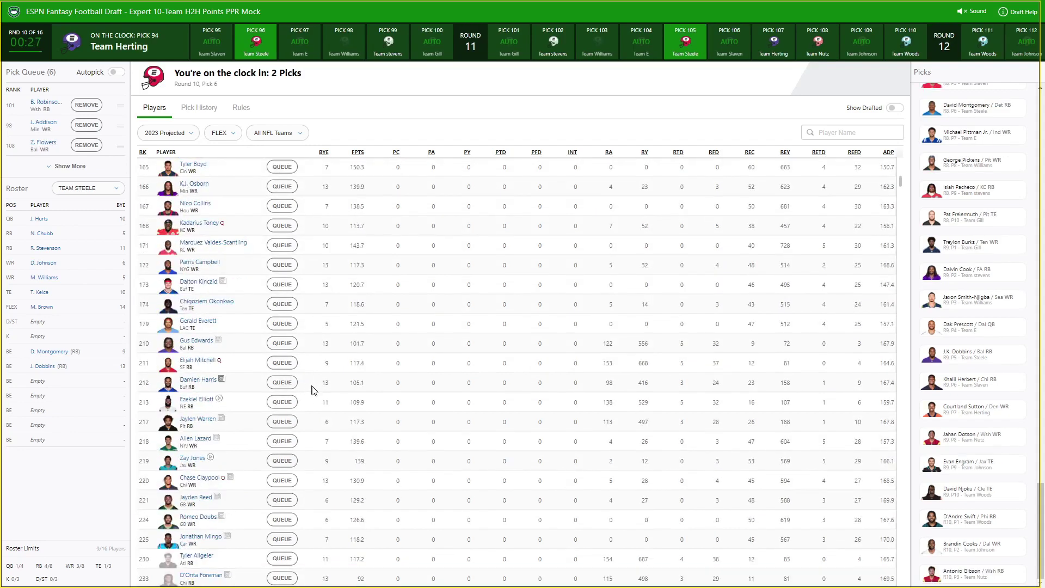
scroll(313, 389, "down", 3)
left_click(282, 412)
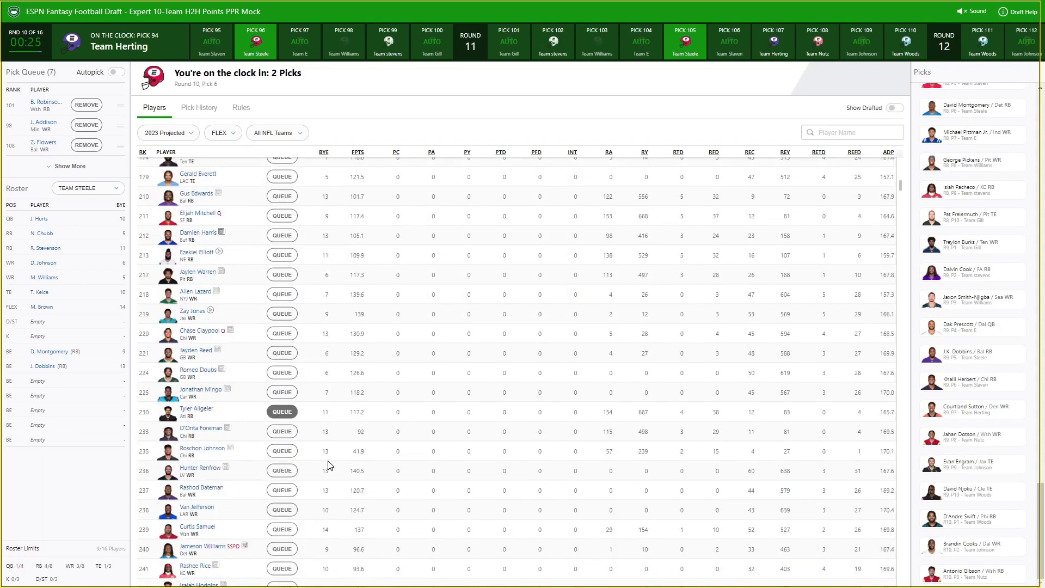
scroll(329, 464, "down", 1)
left_click(291, 500)
Step: Check the remaining FLEX players and add Skyy Moore to the pick queue
scroll(335, 457, "down", 1)
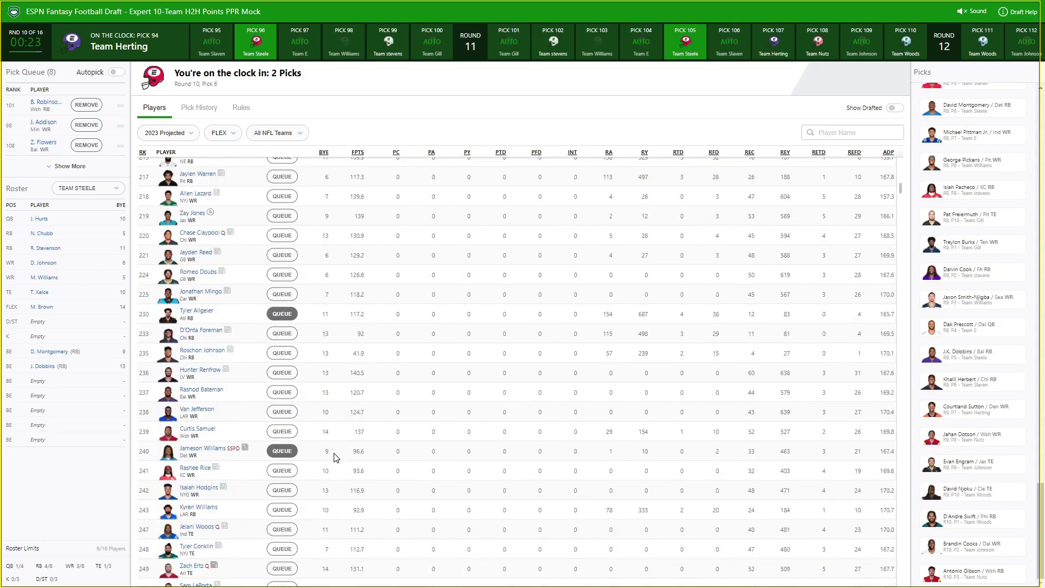
scroll(337, 455, "down", 4)
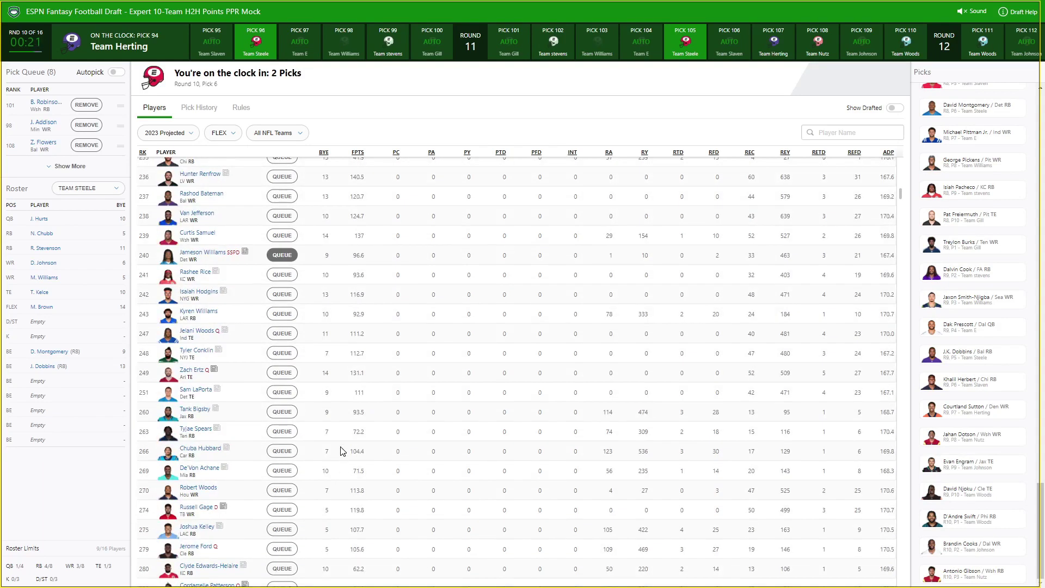
scroll(343, 451, "down", 4)
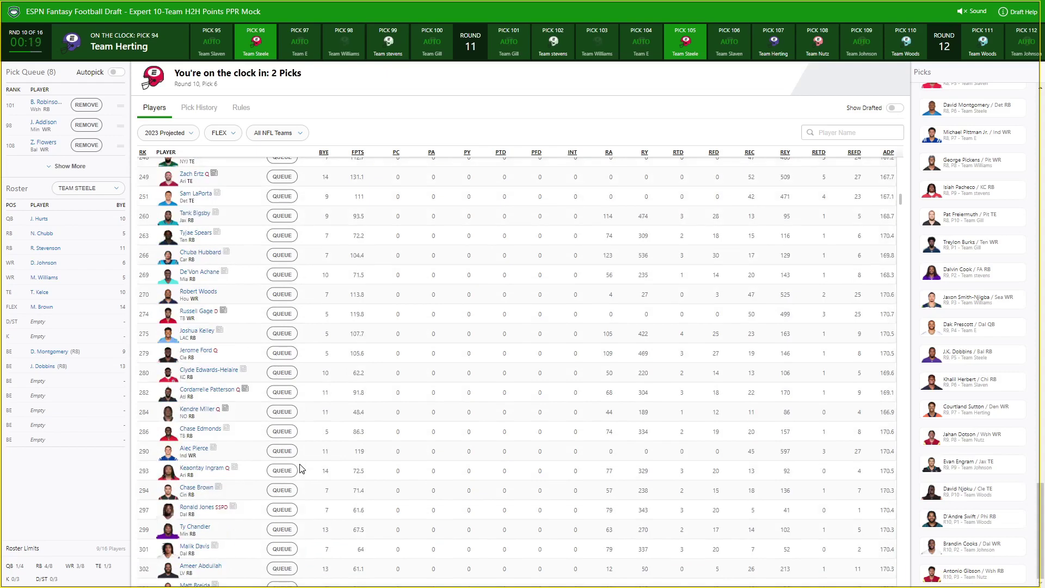
scroll(302, 469, "up", 20)
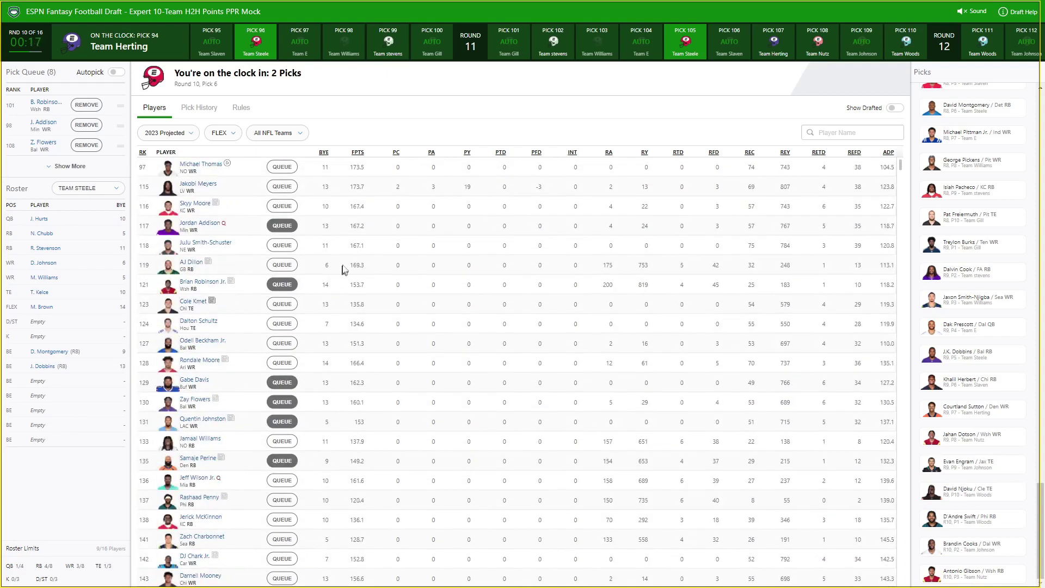
left_click(282, 206)
Step: Show players of all positions, and draft Jordan Addison in round 10 and Zay Flowers in round 11
left_click(224, 135)
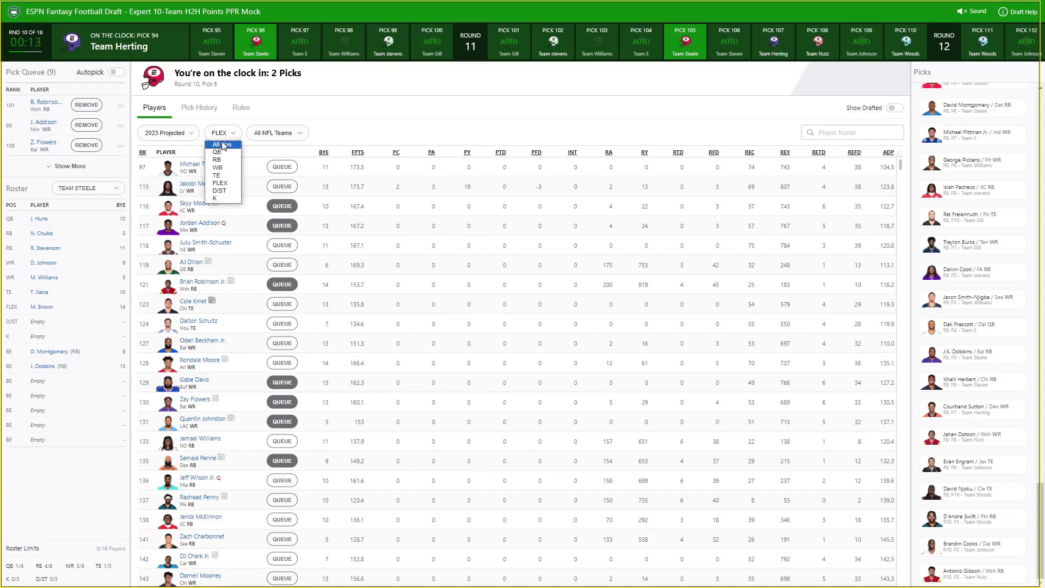
left_click(223, 147)
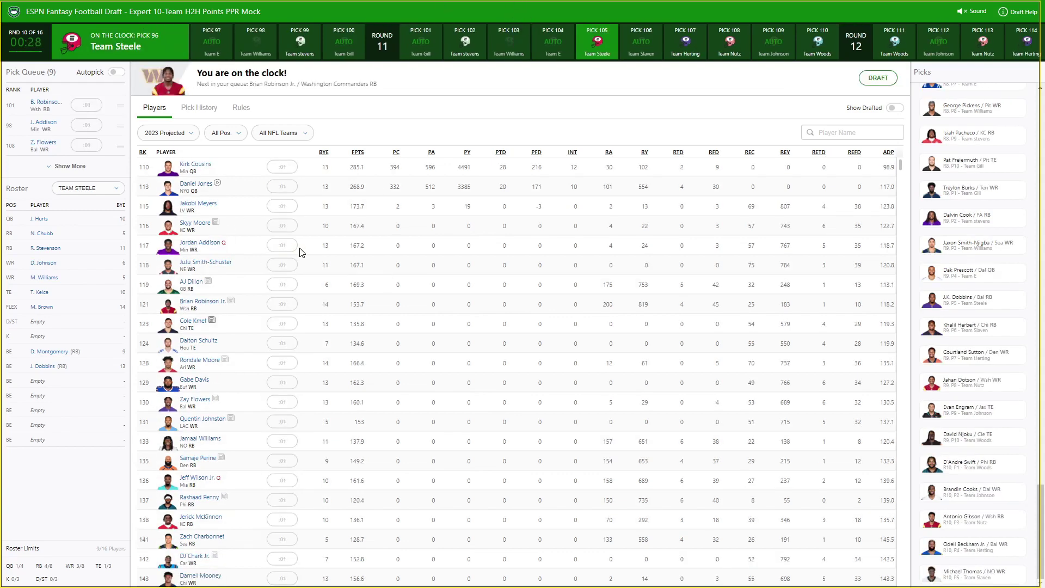
left_click(280, 250)
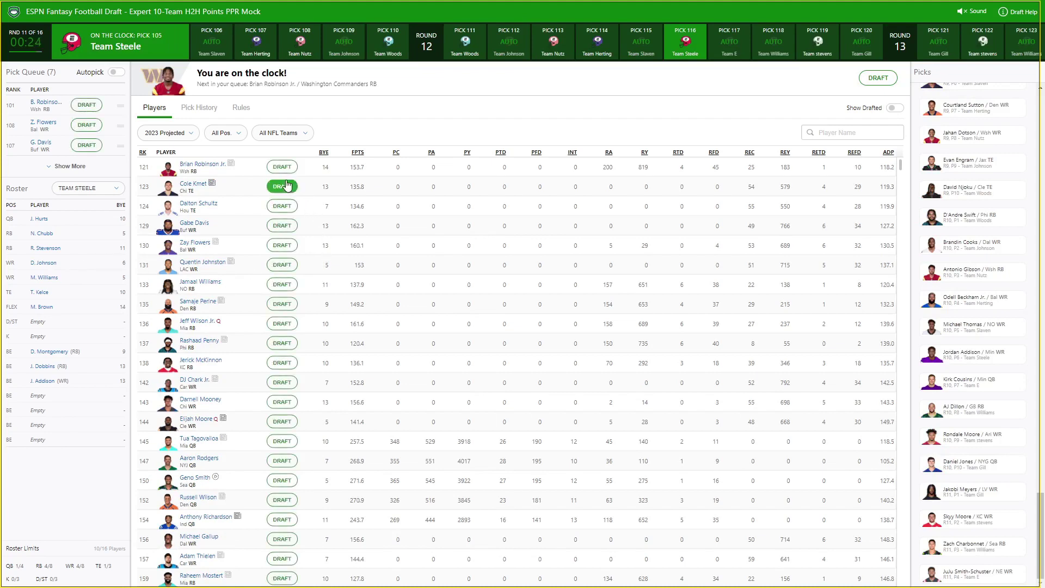
left_click(281, 245)
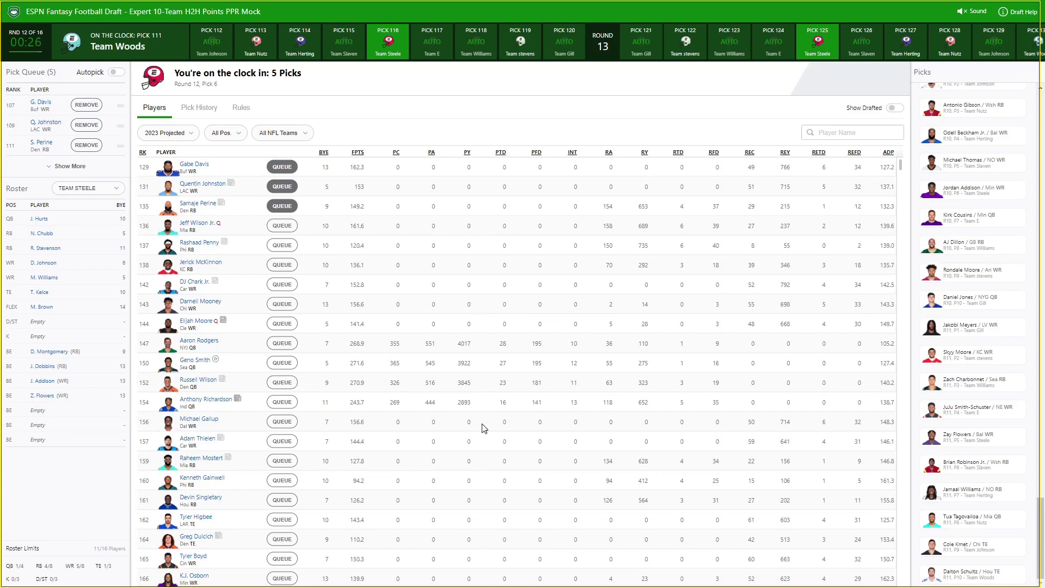
Step: Add Kenneth Gainwell to the pick queue, and draft Jameson Williams from the WR list in round 12
left_click(281, 481)
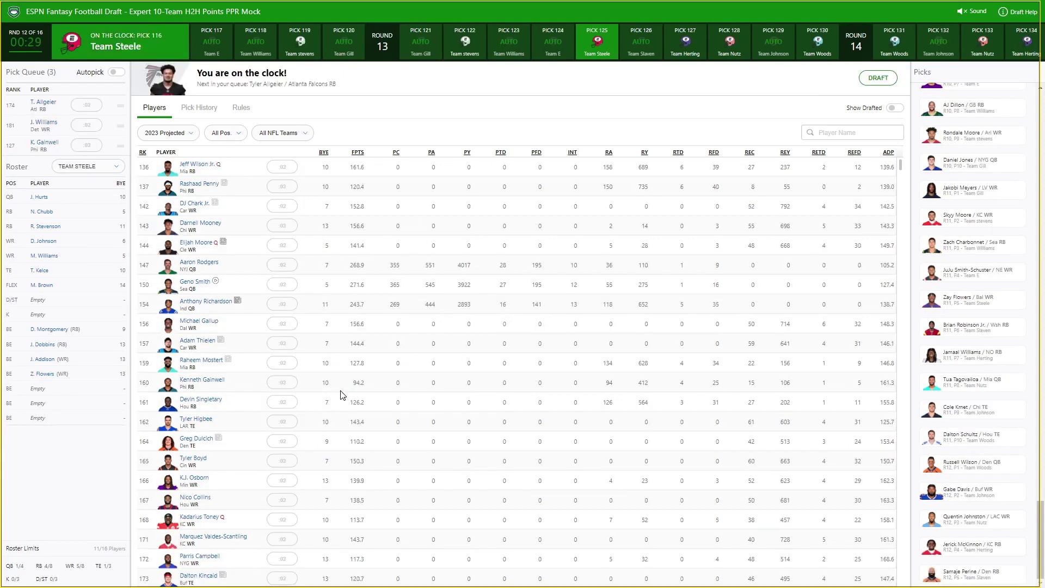
scroll(343, 376, "down", 2)
scroll(343, 353, "up", 2)
left_click(226, 133)
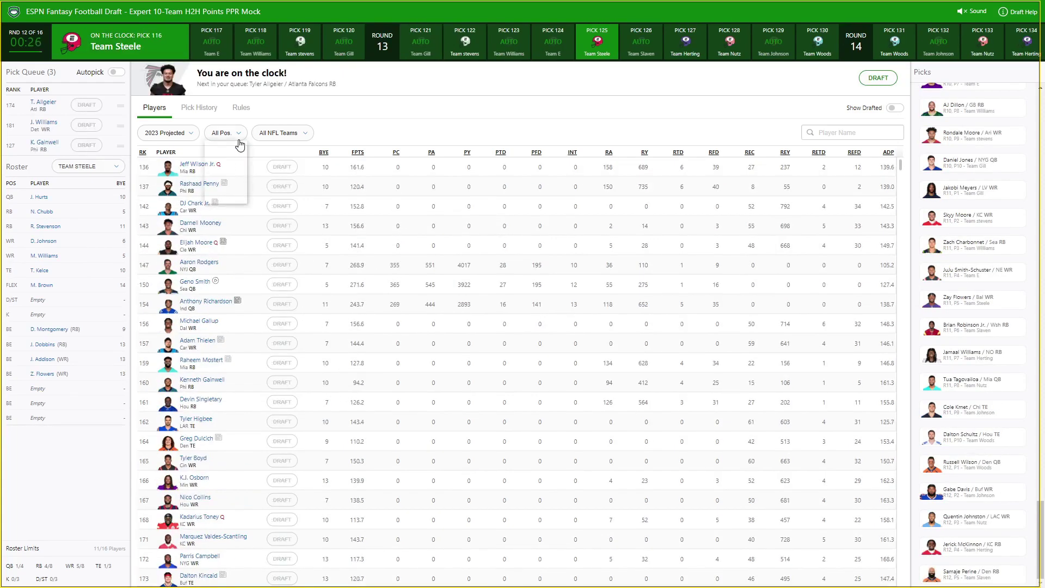
left_click(233, 168)
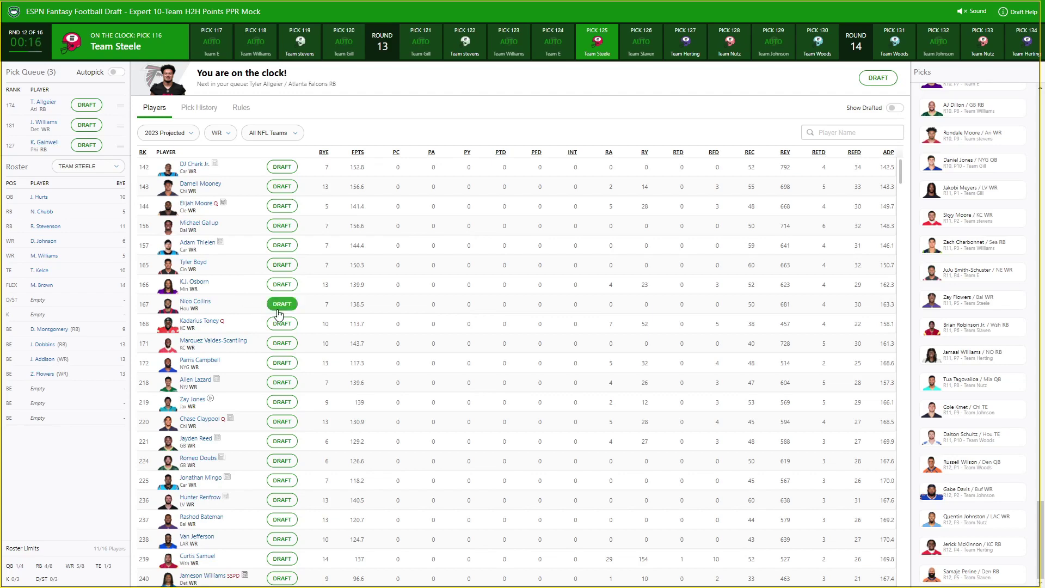
scroll(294, 403, "down", 1)
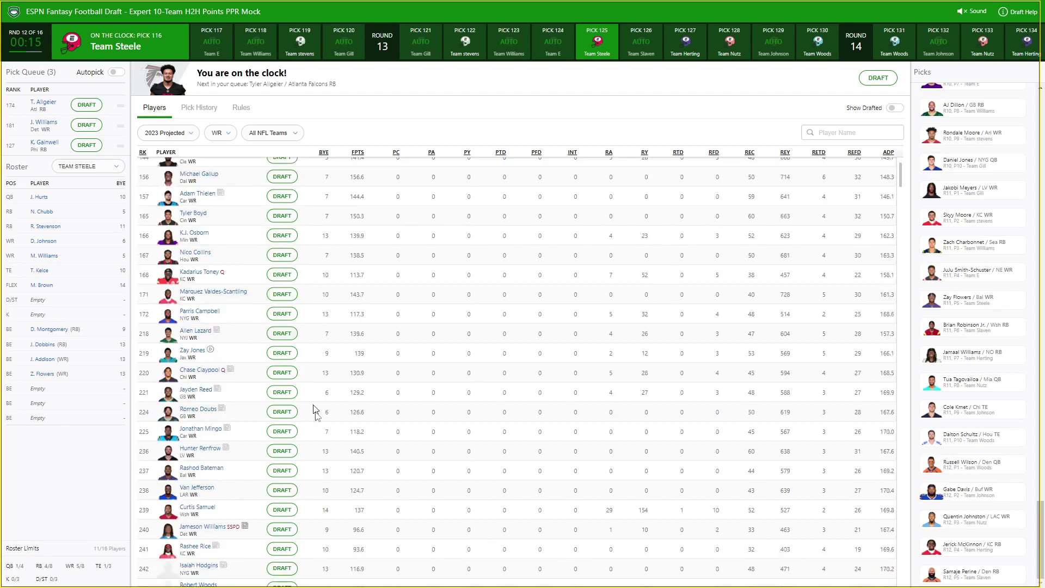
left_click(280, 530)
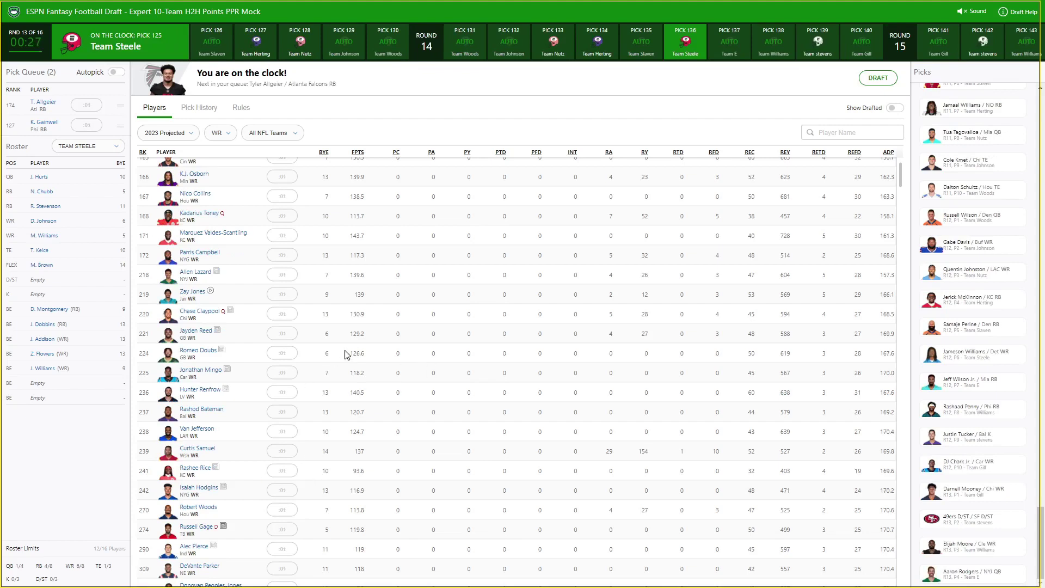
Step: Draft Tyler Allgeier in round 13, and queue Nico Collins from the all-positions list and draft him in round 14
scroll(359, 327, "up", 1)
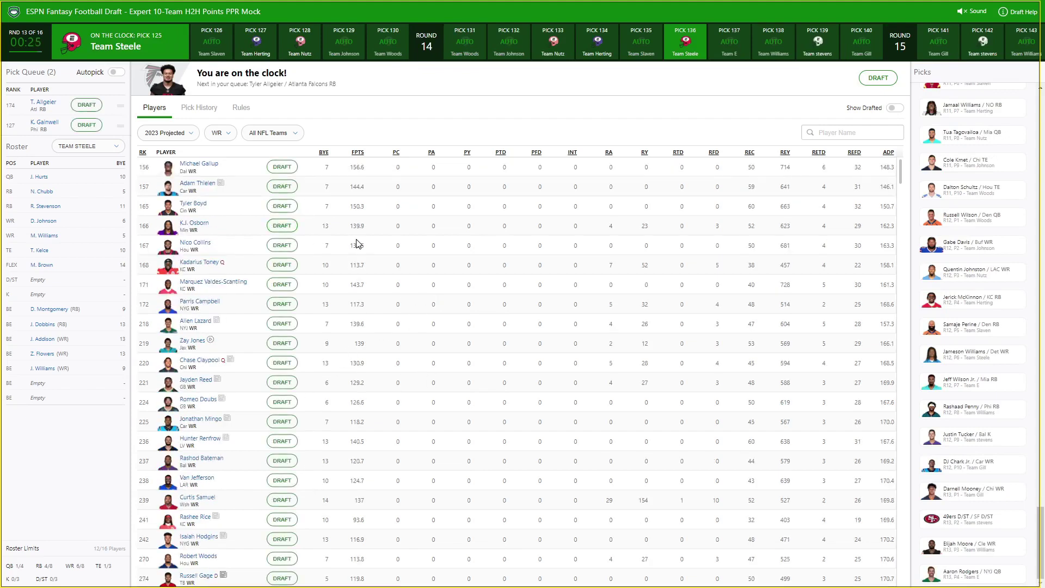
left_click(877, 79)
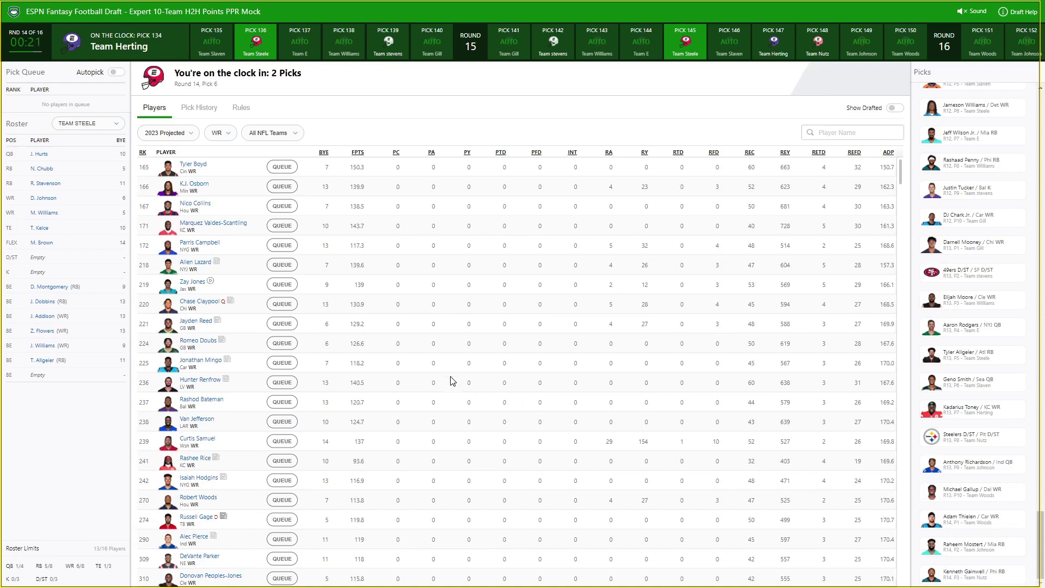
left_click(222, 137)
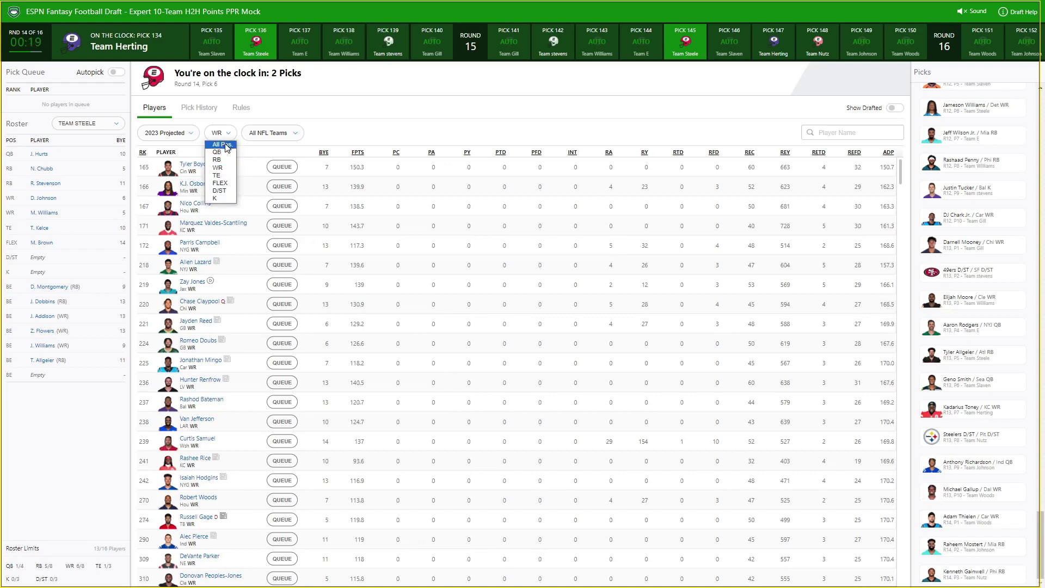
left_click(221, 145)
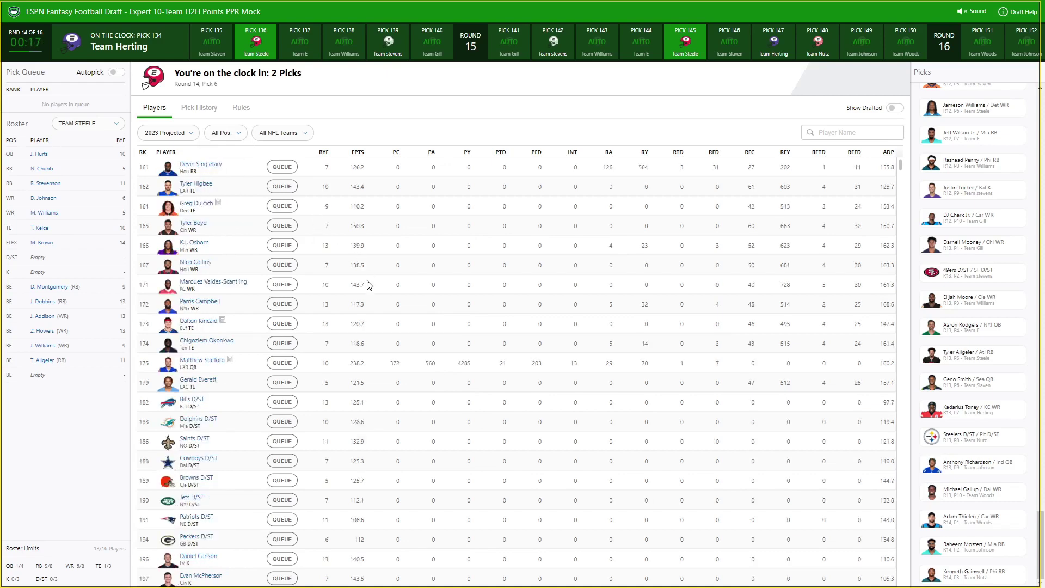
left_click(282, 265)
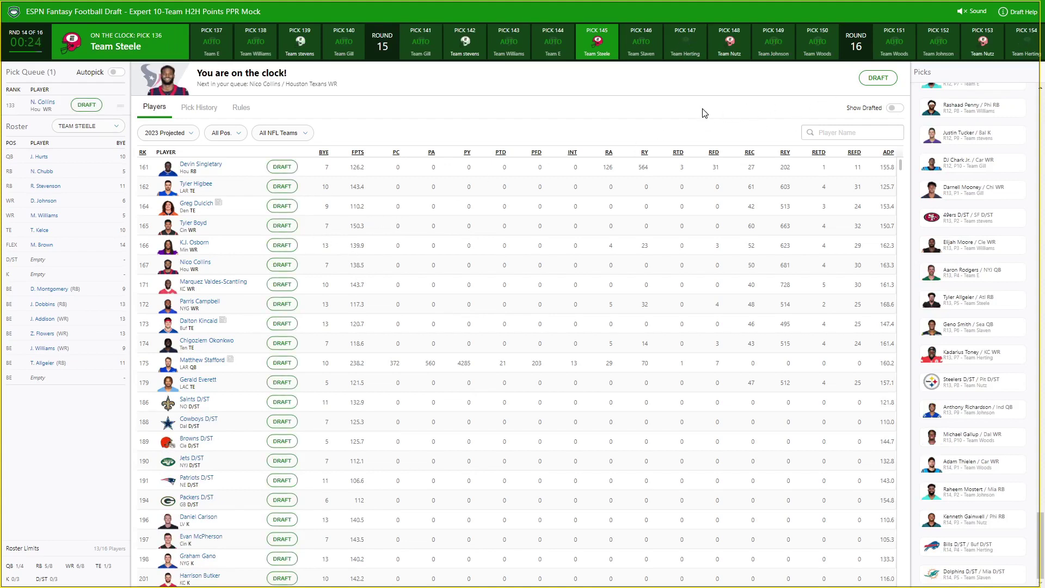
left_click(869, 79)
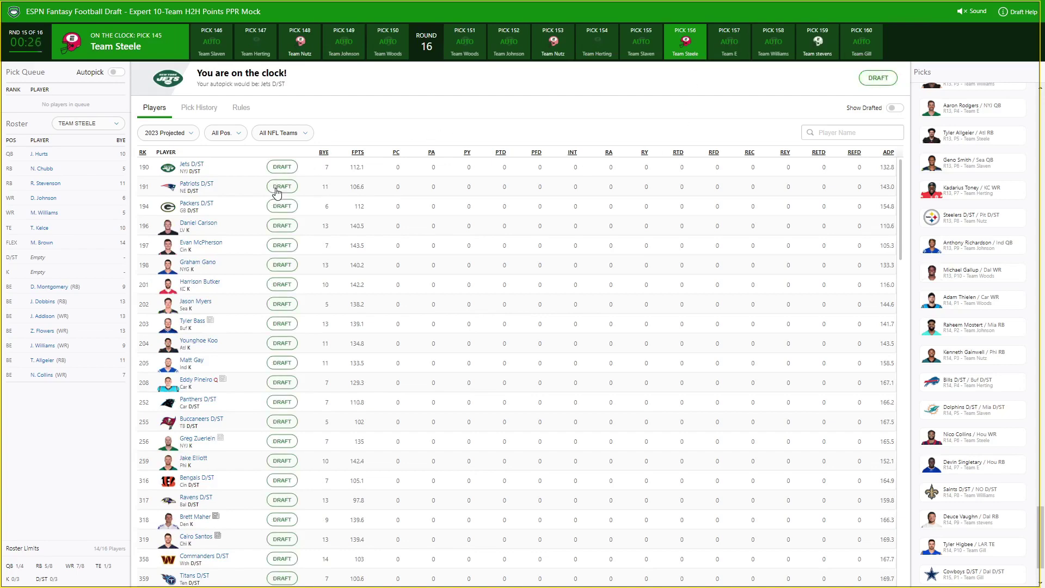
Step: Draft the Patriots D/ST in round 15 and kicker Tyler Bass in round 16
left_click(277, 187)
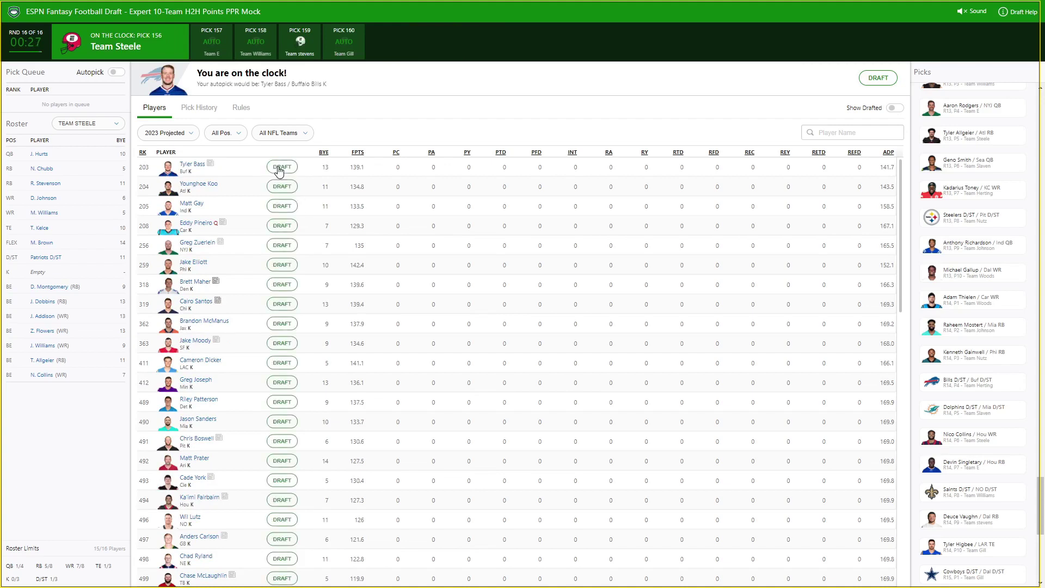
left_click(281, 167)
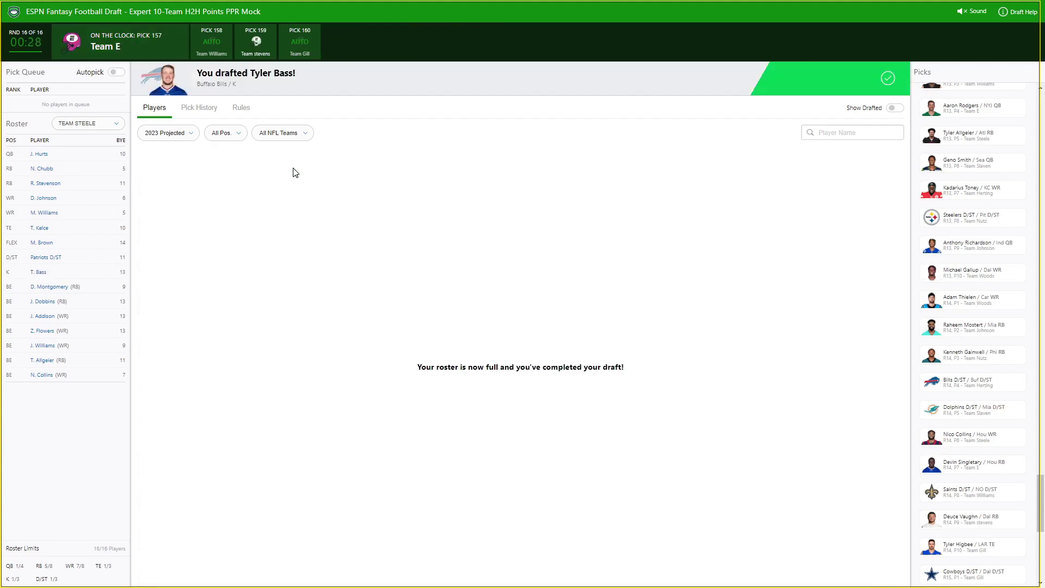